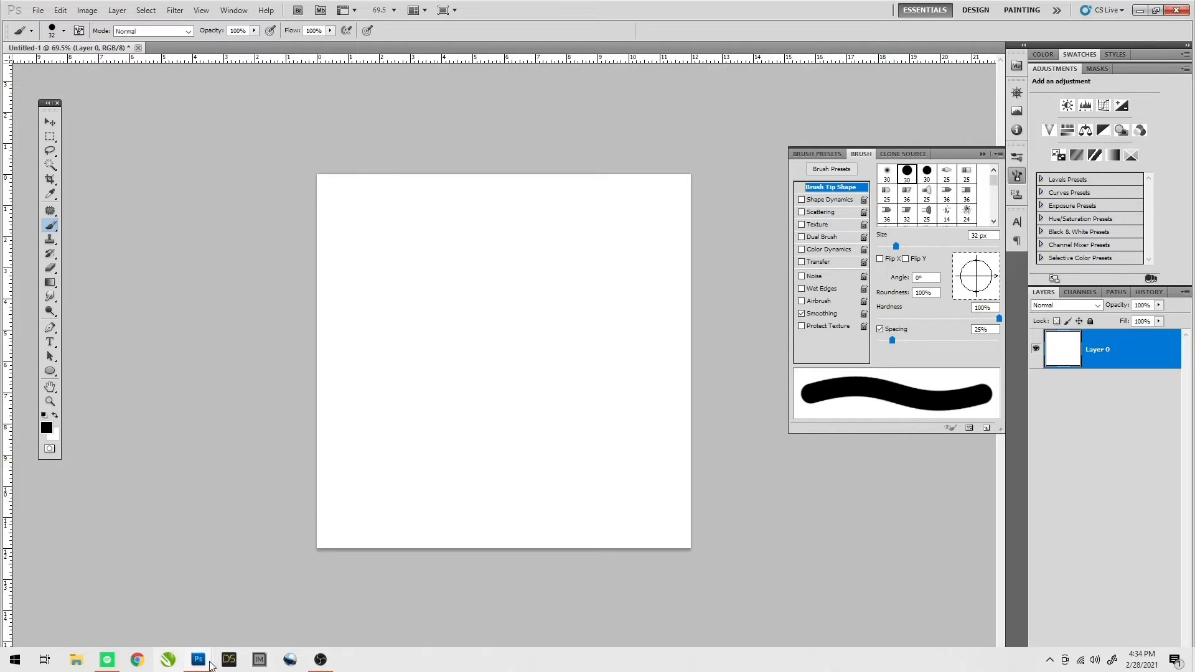
Bring the floating dead tree PNG document to the front and reposition its window over the workspace
{"action": "mouse_move", "coordinate": [205, 665]}
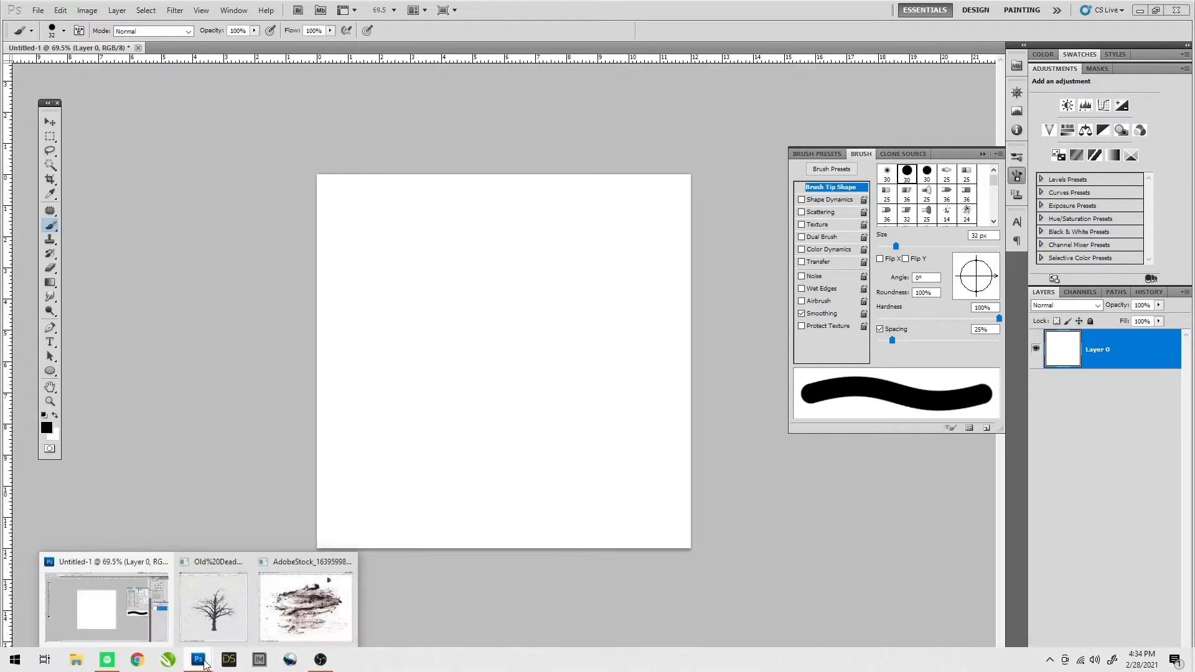
{"action": "left_click", "coordinate": [222, 614]}
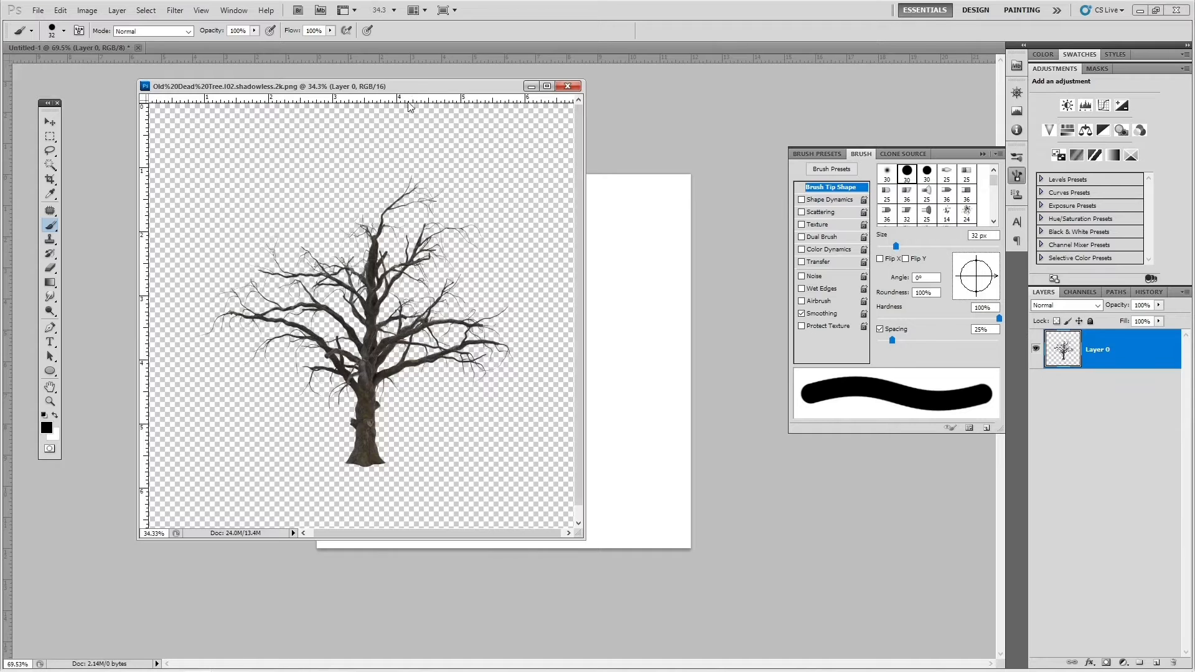
{"action": "left_click_drag", "start_coordinate": [411, 91], "coordinate": [375, 94]}
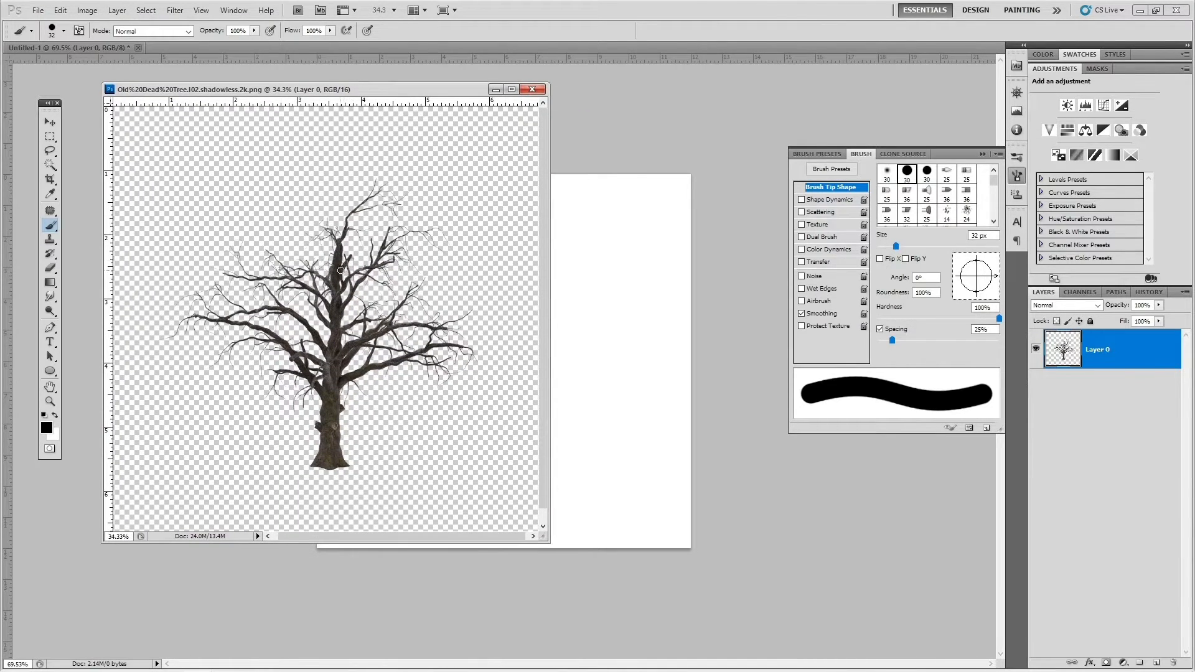
Examine the dead tree image up close and as a whole, checking its branches and transparent background
{"action": "scroll", "coordinate": [342, 256], "scroll_direction": "up", "scroll_amount": 6}
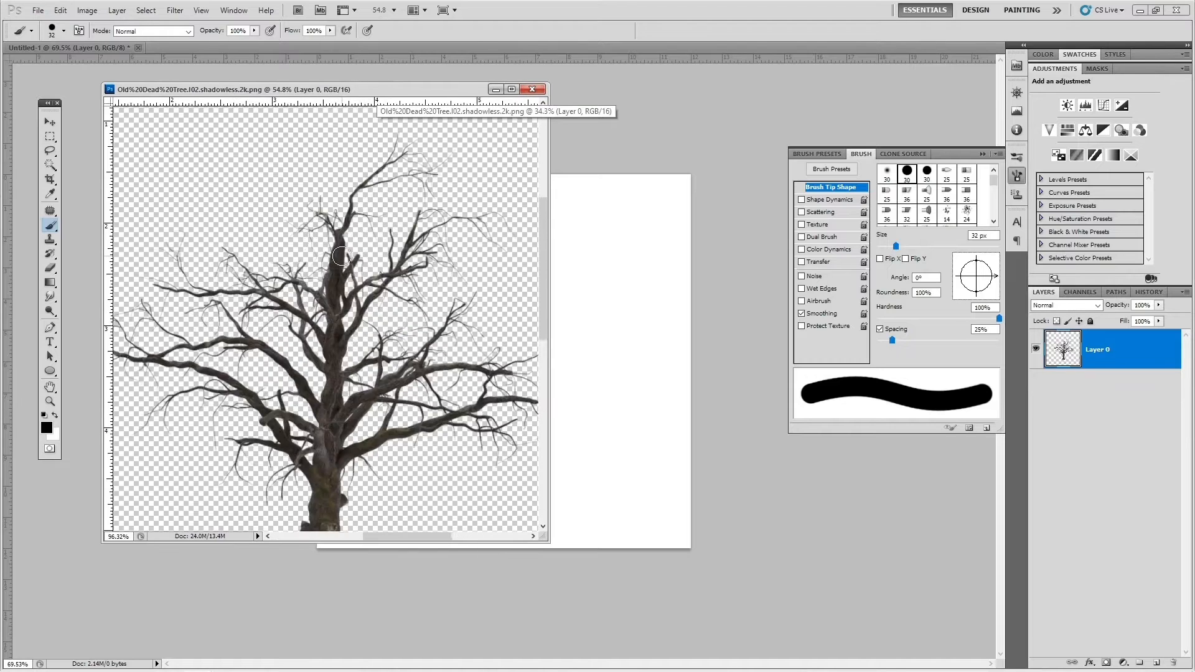
{"action": "scroll", "coordinate": [364, 249], "scroll_direction": "down", "scroll_amount": 5}
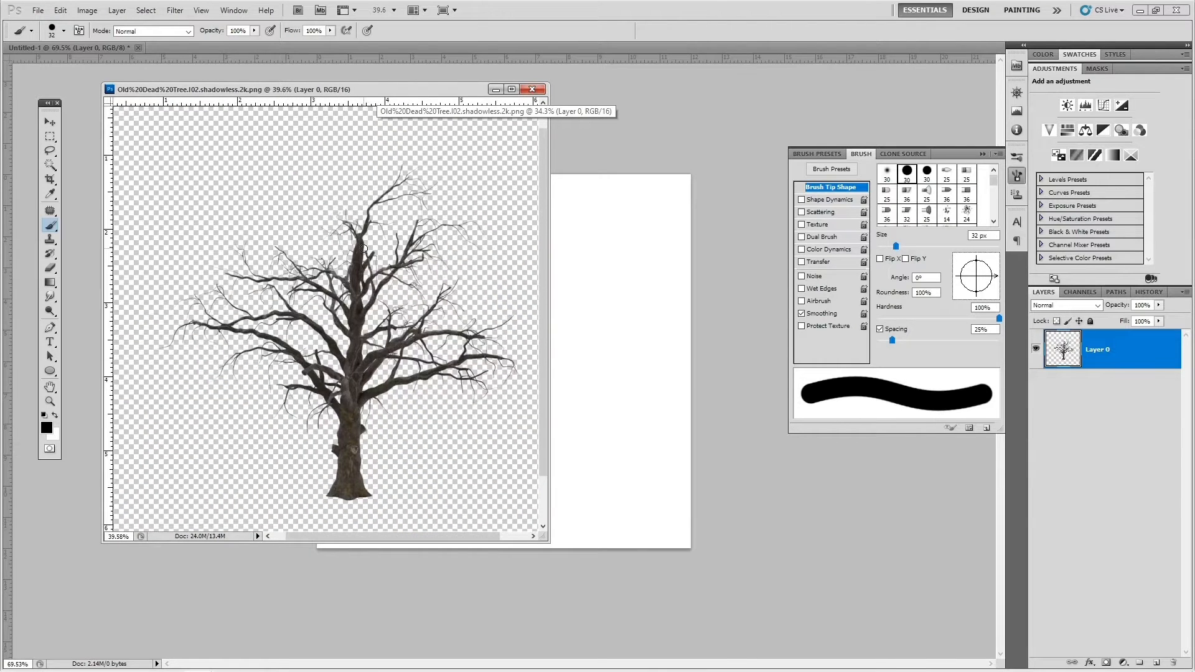
{"action": "scroll", "coordinate": [363, 249], "scroll_direction": "up", "scroll_amount": 6}
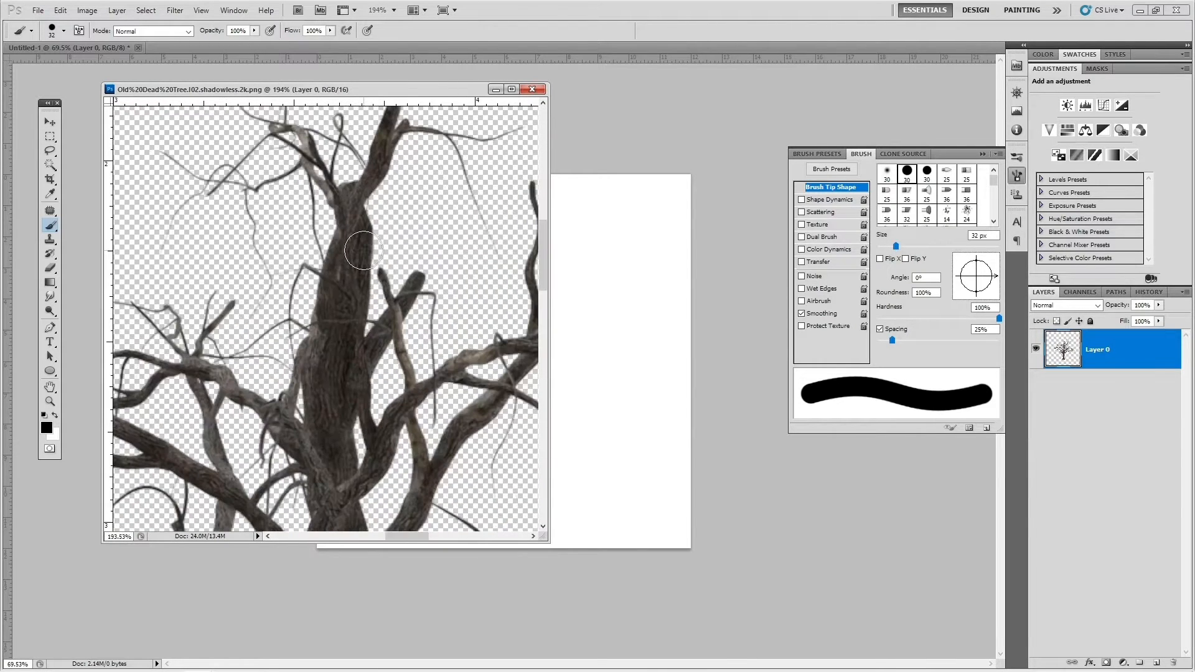
{"action": "scroll", "coordinate": [363, 251], "scroll_direction": "down", "scroll_amount": 3}
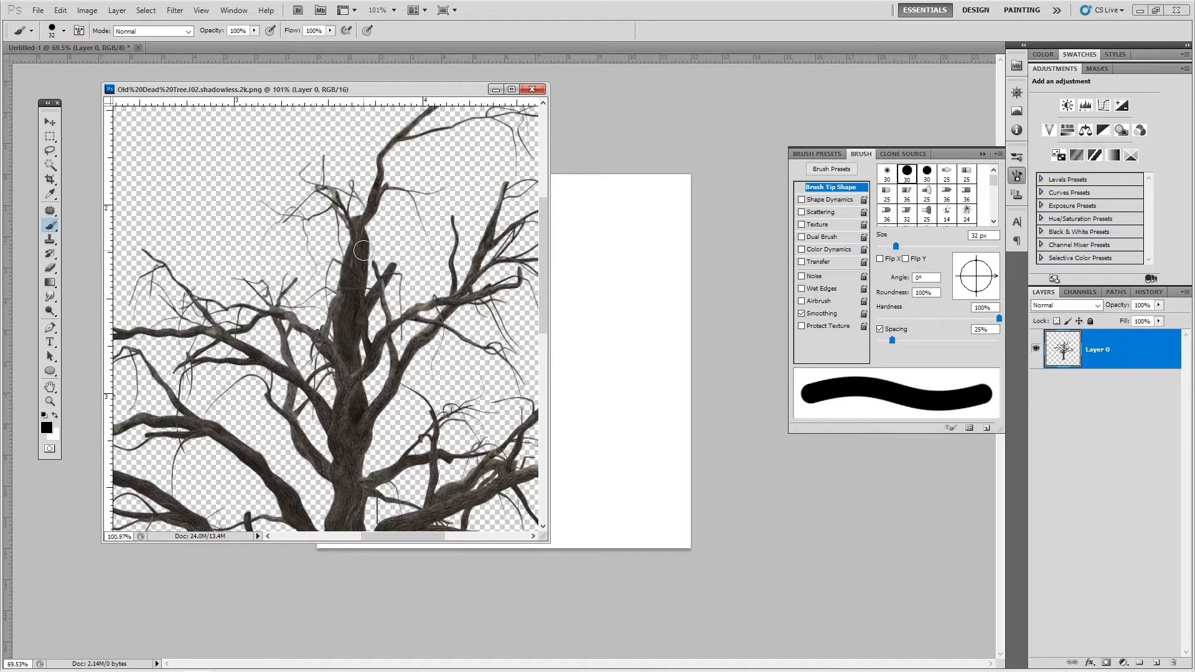
{"action": "scroll", "coordinate": [363, 250], "scroll_direction": "down", "scroll_amount": 4}
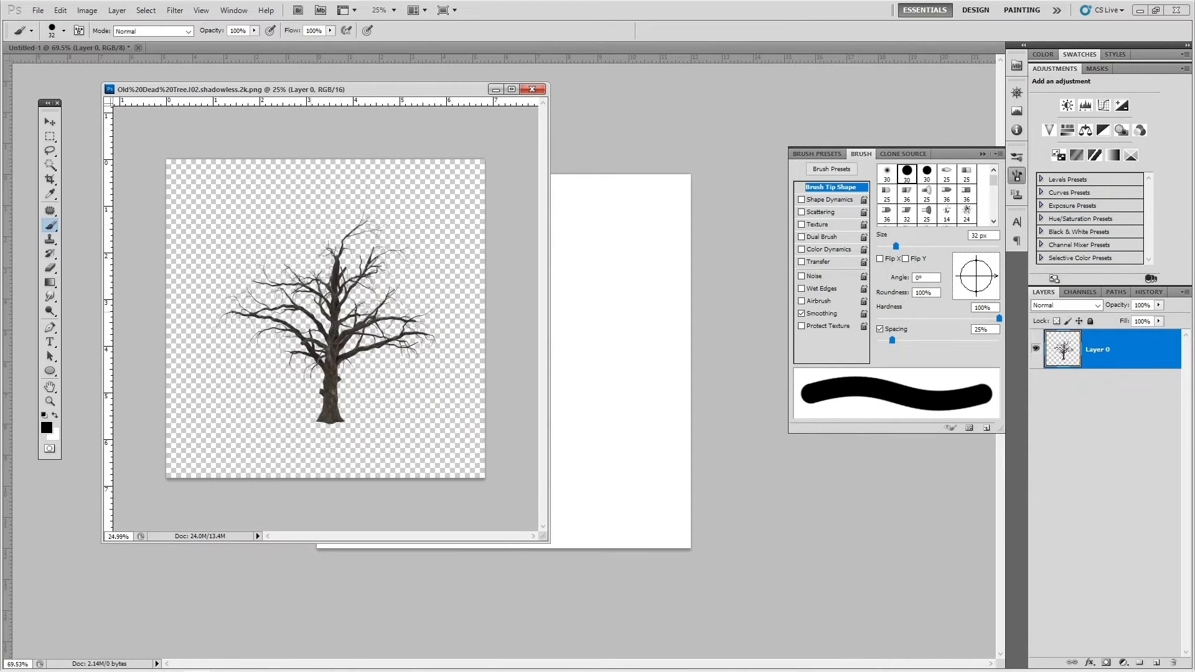
{"action": "scroll", "coordinate": [370, 277], "scroll_direction": "up", "scroll_amount": 2}
{"action": "scroll", "coordinate": [355, 257], "scroll_direction": "down", "scroll_amount": 2}
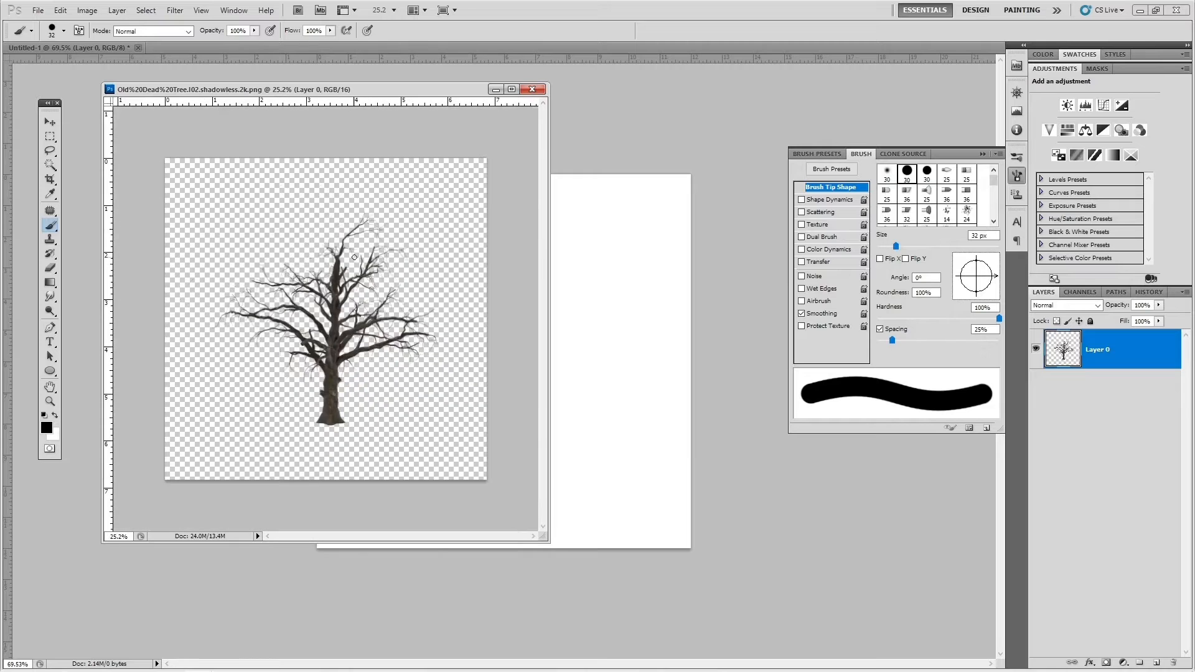
{"action": "mouse_move", "coordinate": [337, 93]}
{"action": "left_mouse_down"}
{"action": "mouse_move", "coordinate": [390, 89]}
{"action": "mouse_move", "coordinate": [335, 106]}
{"action": "left_mouse_up"}
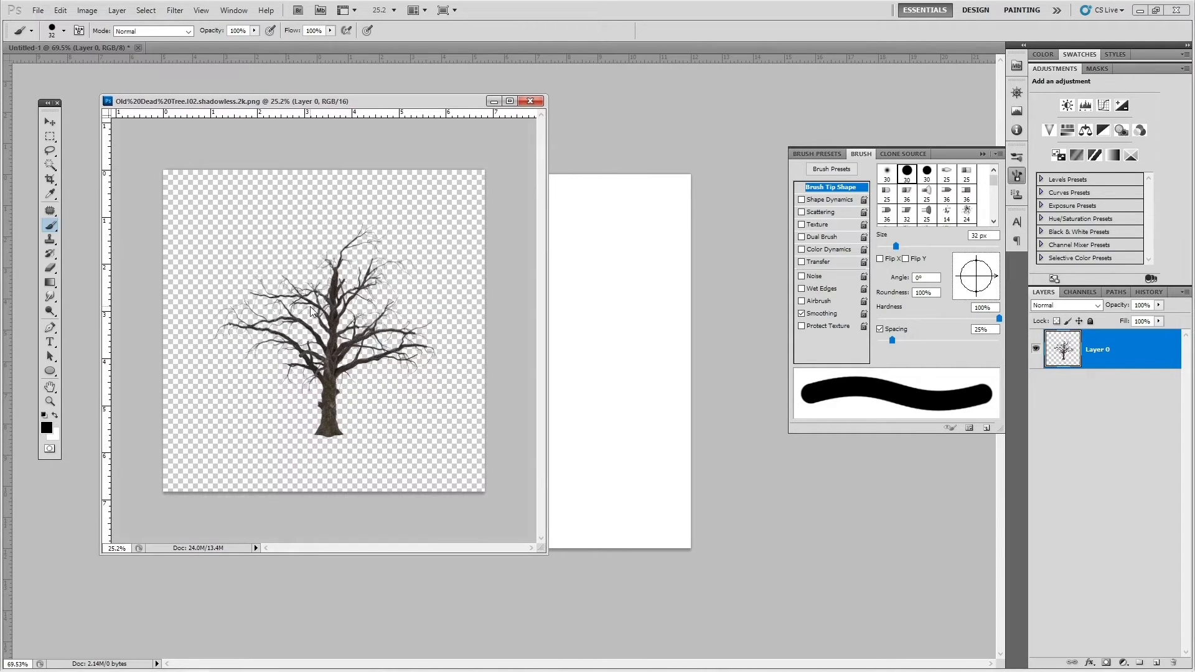
{"action": "scroll", "coordinate": [255, 210], "scroll_direction": "up", "scroll_amount": 1}
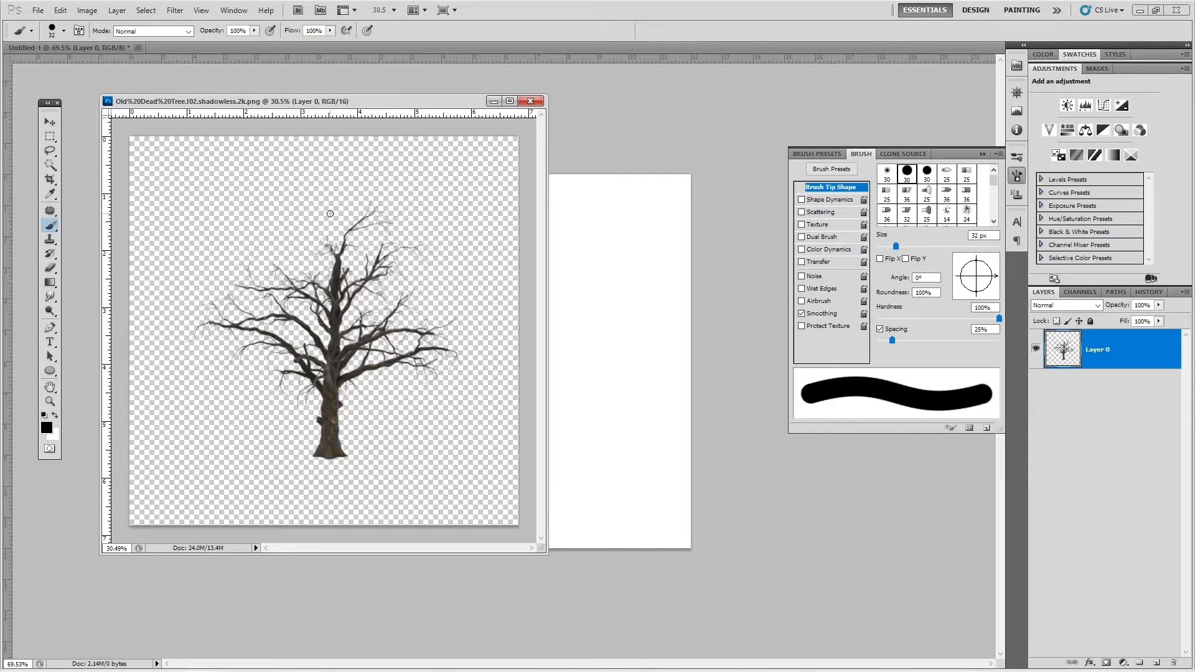
Copy the dead tree into the Untitled-1 document as a new layer and minimize the tree image's window
{"action": "left_click_drag", "start_coordinate": [238, 102], "coordinate": [251, 125]}
{"action": "left_click", "coordinate": [49, 120]}
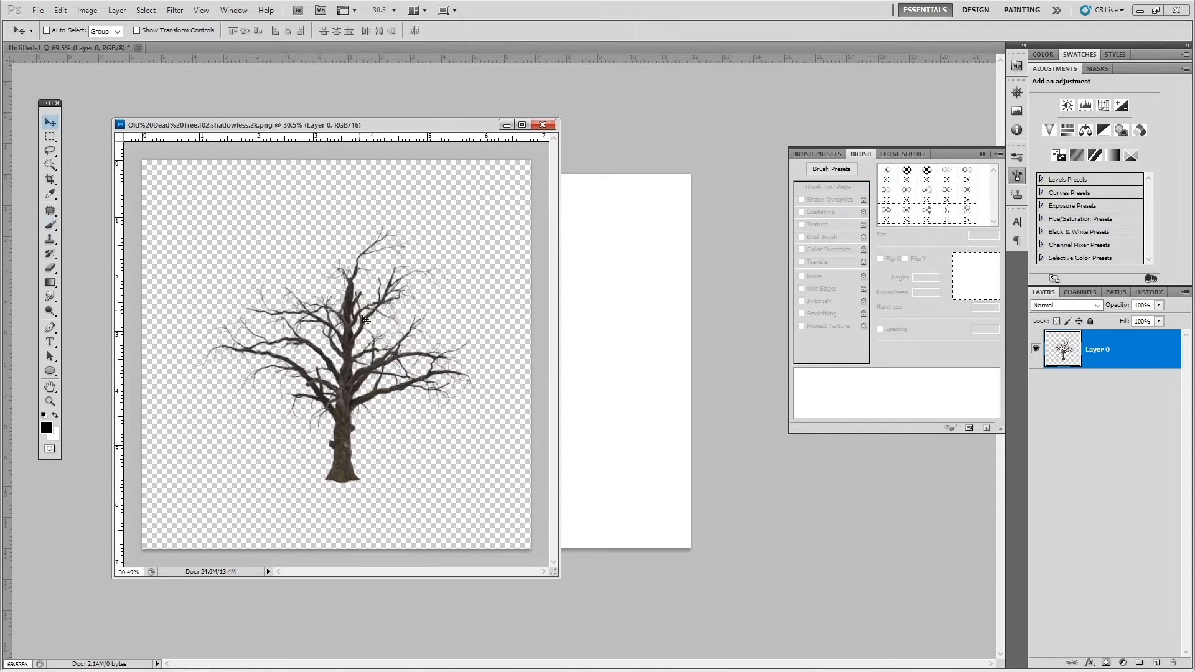
{"action": "left_click_drag", "start_coordinate": [378, 330], "coordinate": [573, 260]}
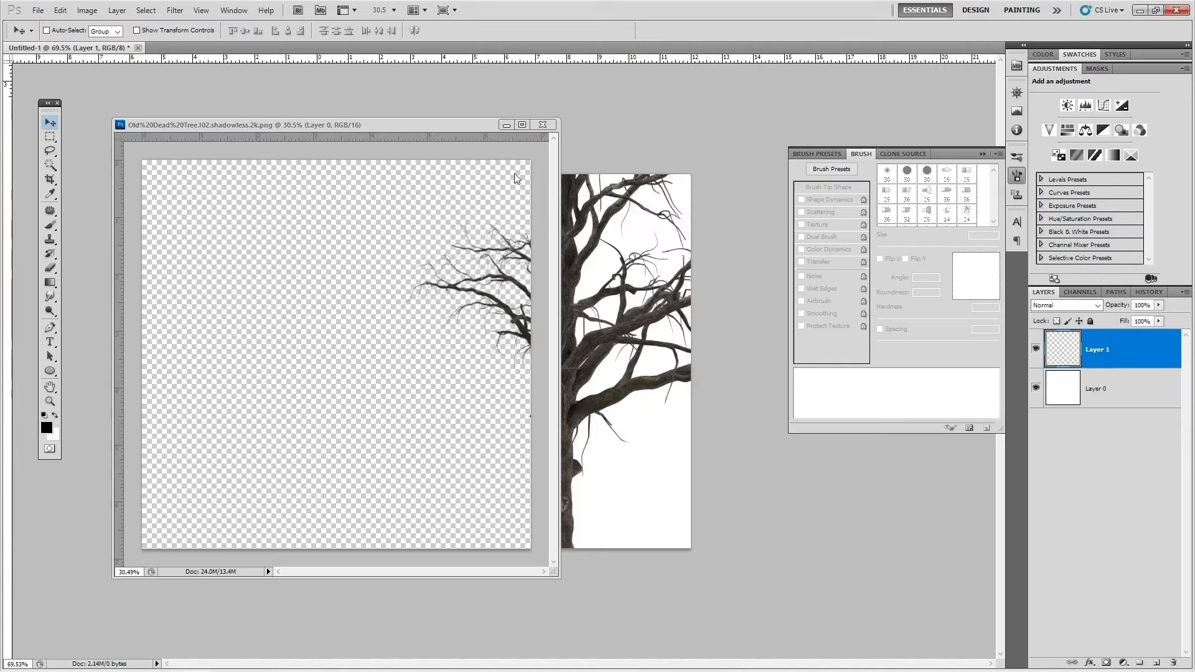
{"action": "left_click", "coordinate": [506, 125]}
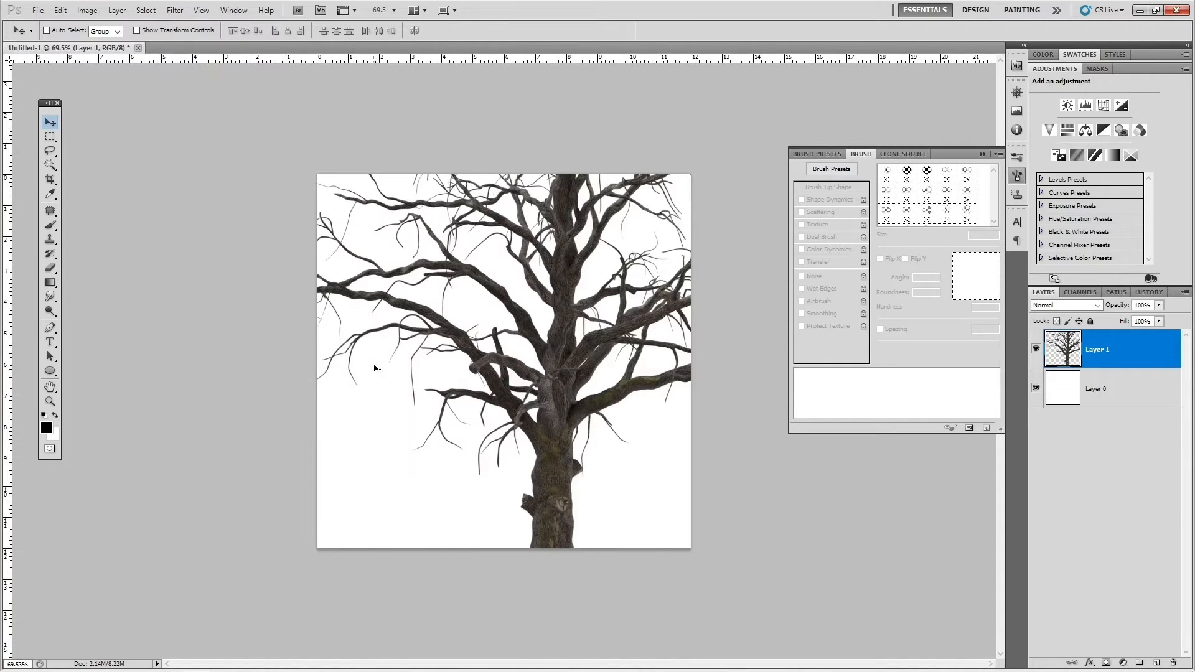
Scale the tree layer proportionally to about 50% with Free Transform and center it on the white canvas
{"action": "left_click_drag", "start_coordinate": [586, 313], "coordinate": [443, 376]}
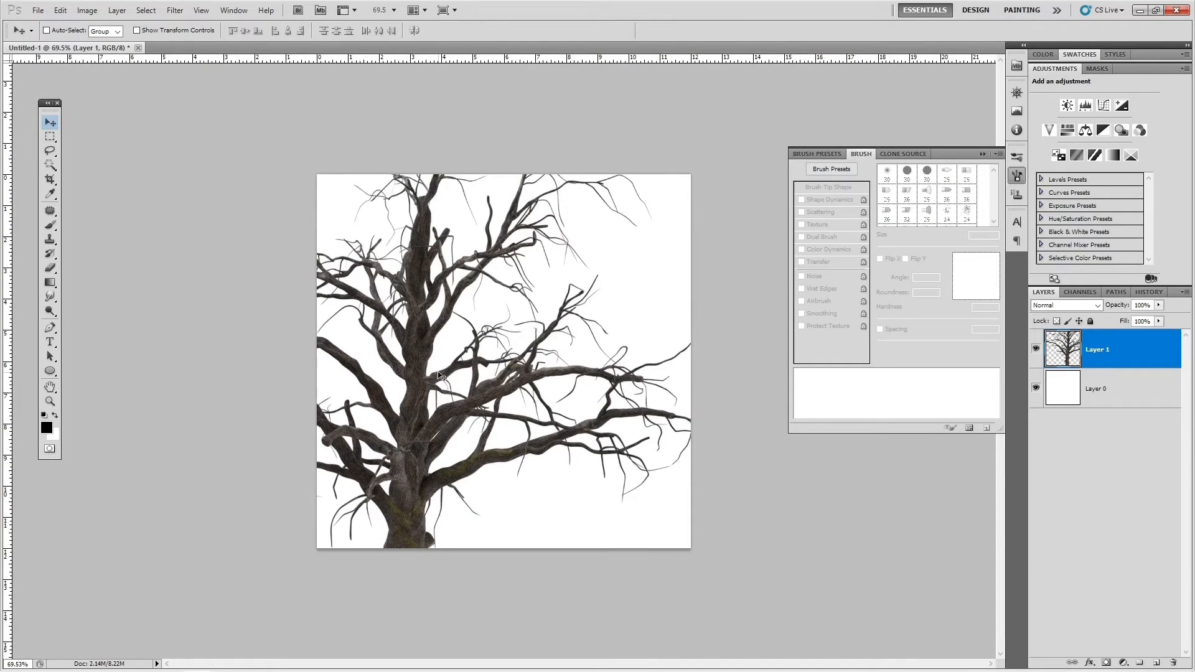
{"action": "key", "text": "ctrl+t"}
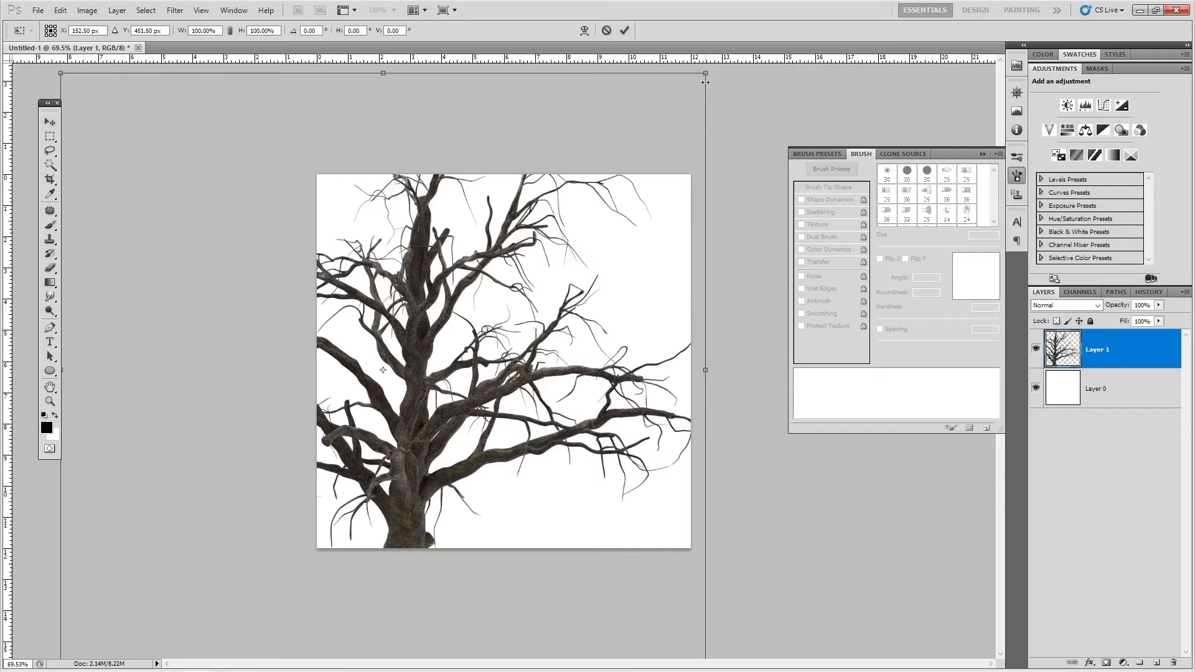
{"action": "left_click_drag", "start_coordinate": [704, 75], "coordinate": [256, 360]}
{"action": "left_click_drag", "start_coordinate": [255, 490], "coordinate": [531, 256]}
{"action": "left_click_drag", "start_coordinate": [593, 435], "coordinate": [658, 492]}
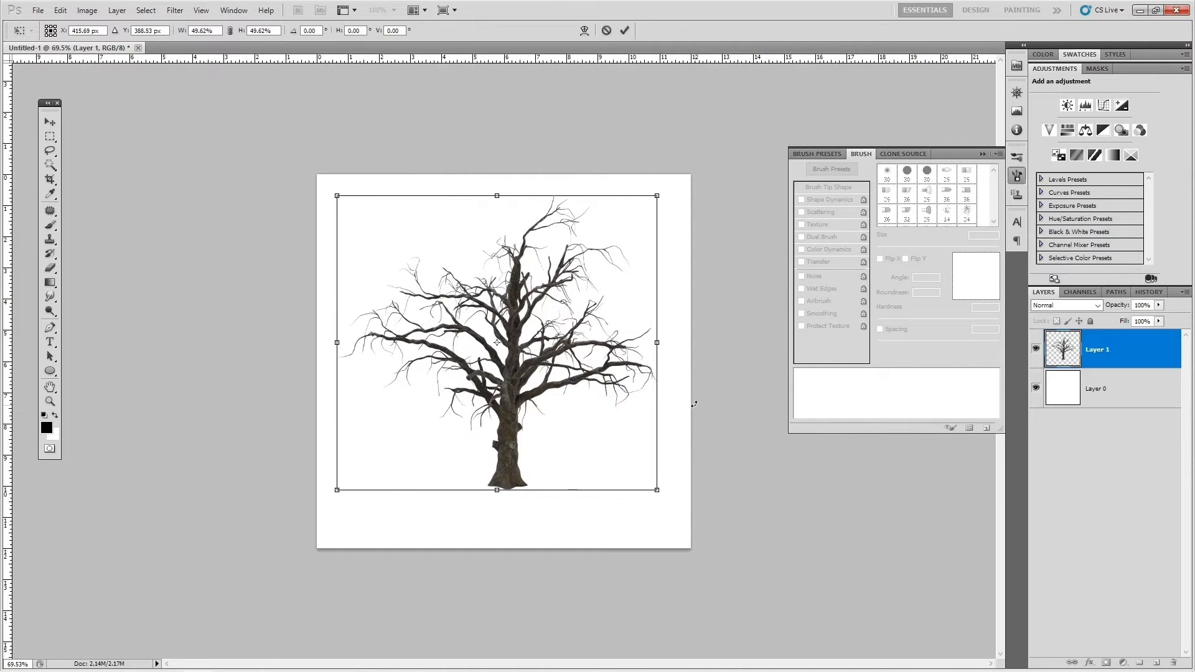
{"action": "key", "text": "Return"}
{"action": "mouse_move", "coordinate": [524, 322]}
{"action": "left_mouse_down"}
{"action": "mouse_move", "coordinate": [516, 336]}
{"action": "mouse_move", "coordinate": [522, 328]}
{"action": "left_mouse_up"}
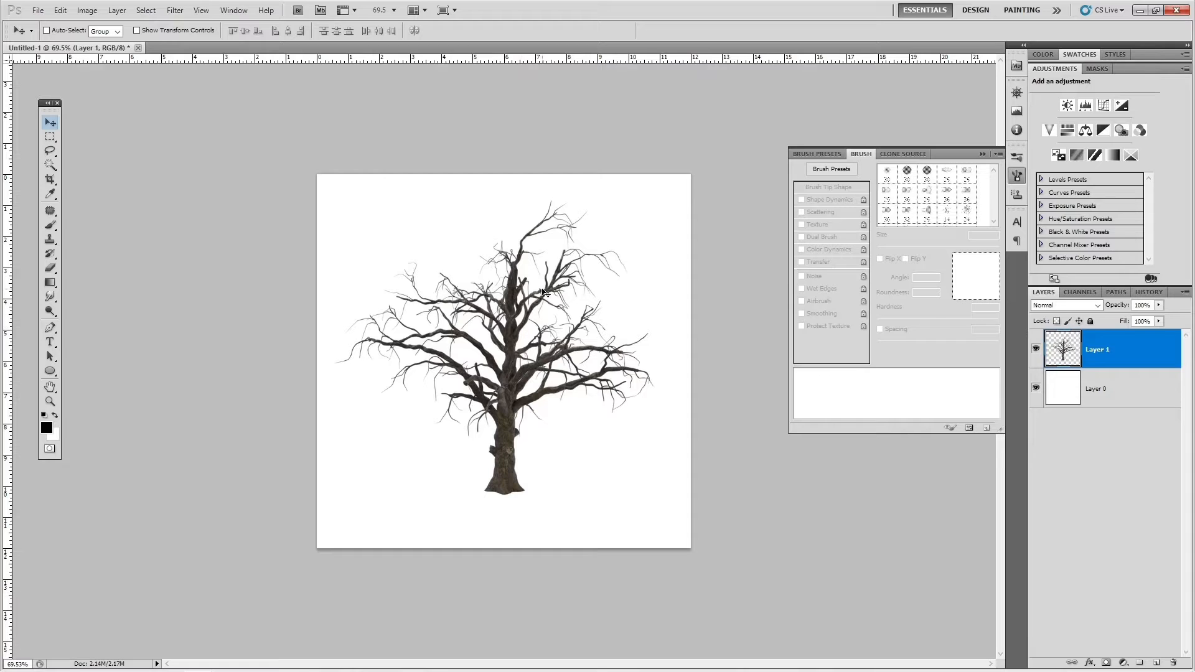
{"action": "left_click_drag", "start_coordinate": [489, 324], "coordinate": [491, 323]}
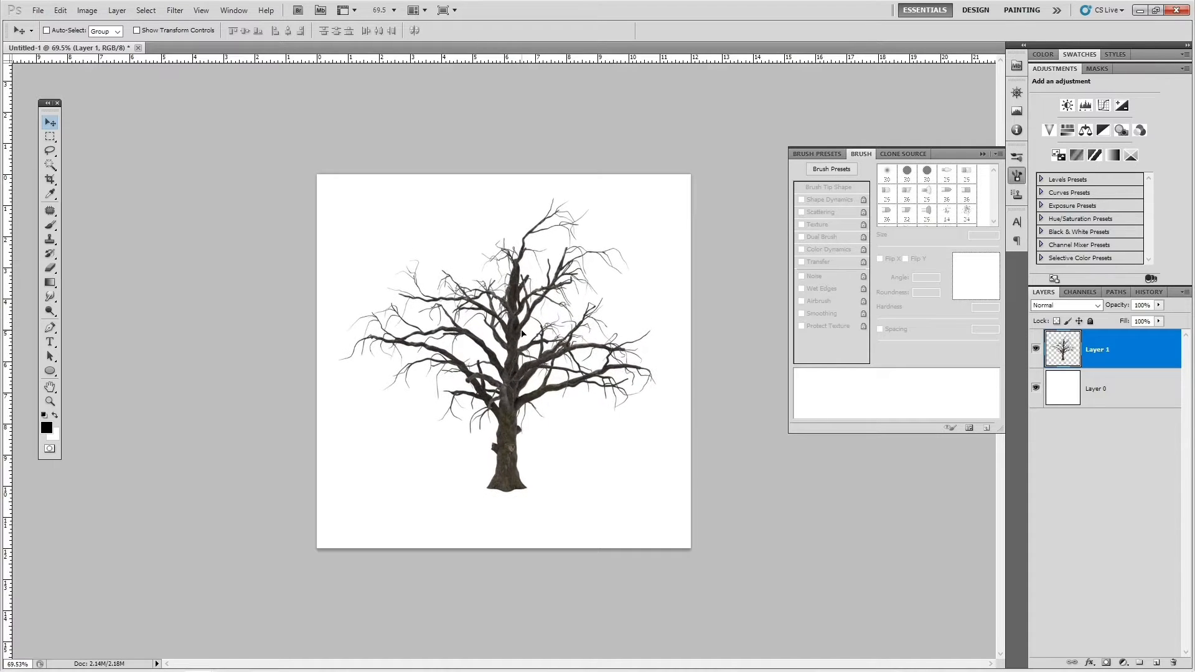
{"action": "left_click_drag", "start_coordinate": [519, 330], "coordinate": [517, 330]}
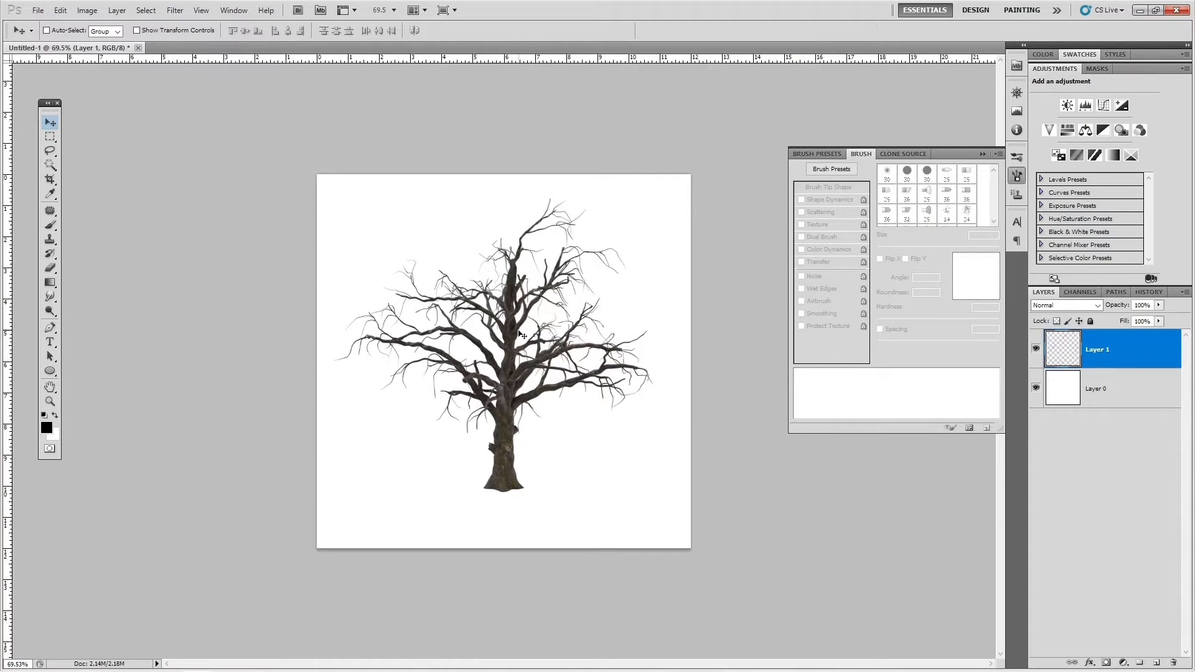
Select the whole canvas with the Rectangular Marquee and define it as a brush preset named "Tree"
{"action": "left_click", "coordinate": [50, 136]}
{"action": "left_click_drag", "start_coordinate": [588, 422], "coordinate": [829, 618]}
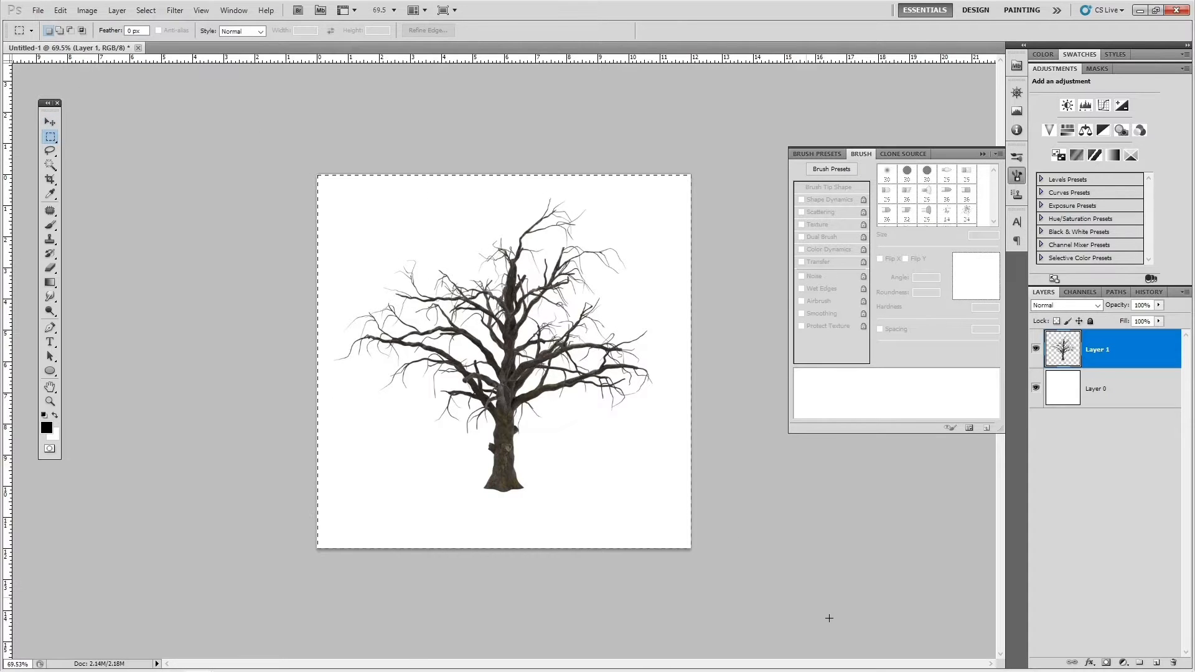
{"action": "left_click", "coordinate": [61, 10]}
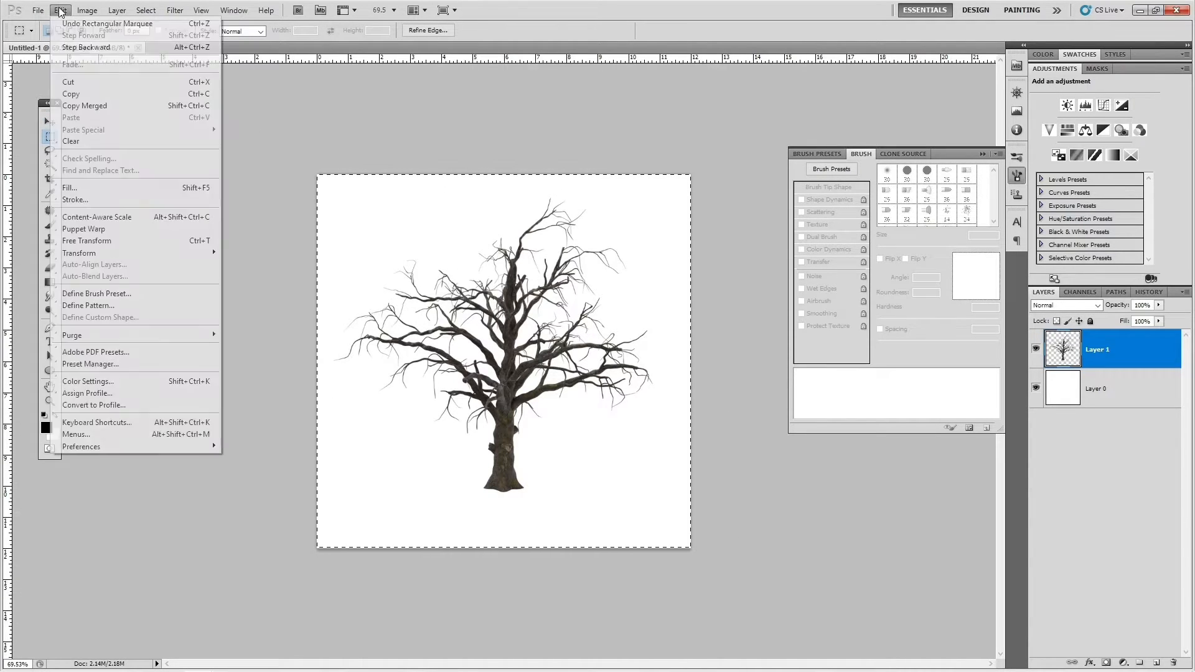
{"action": "left_click", "coordinate": [122, 297]}
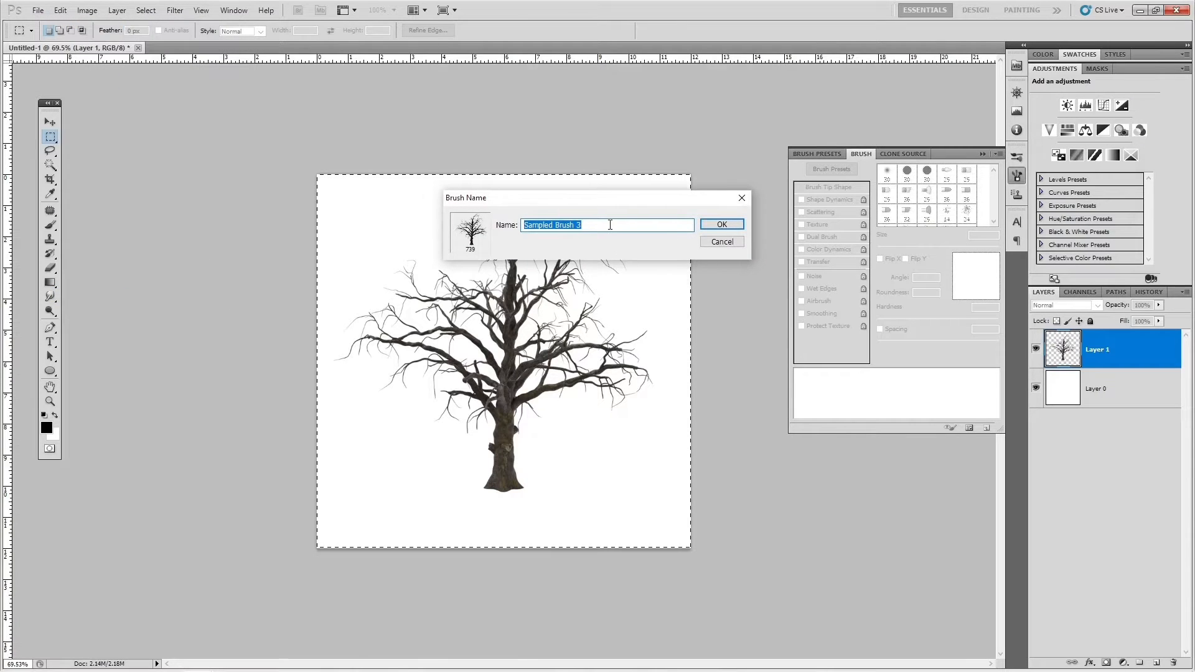
{"action": "type", "text": "Tree"}
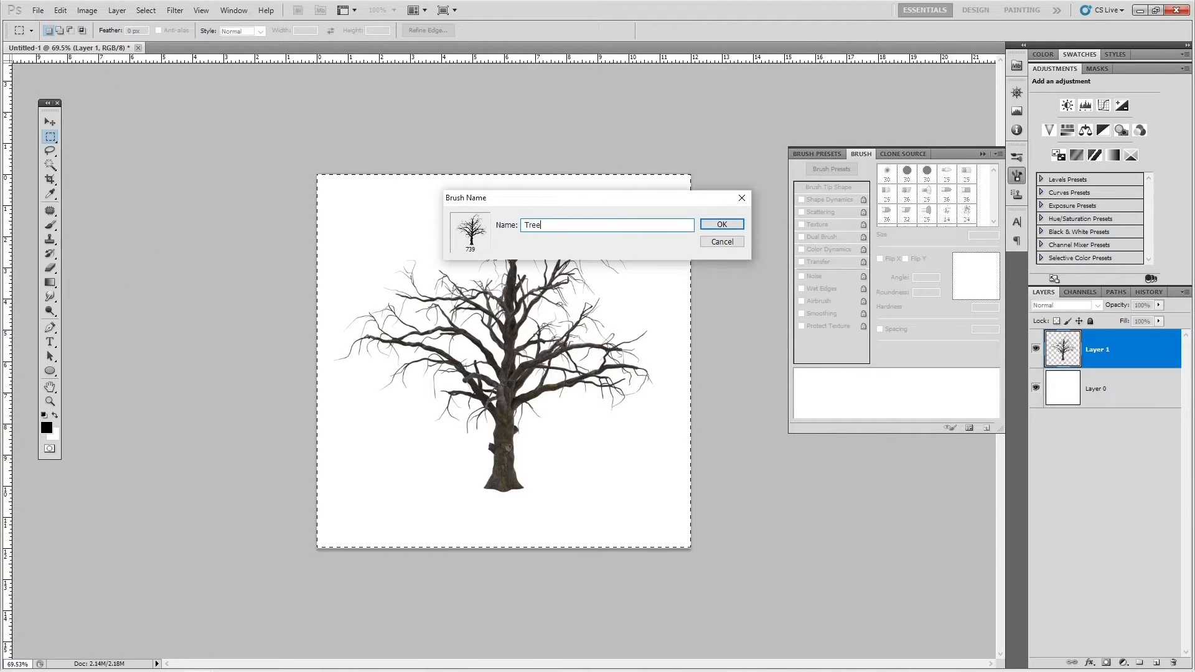
{"action": "left_click", "coordinate": [723, 224]}
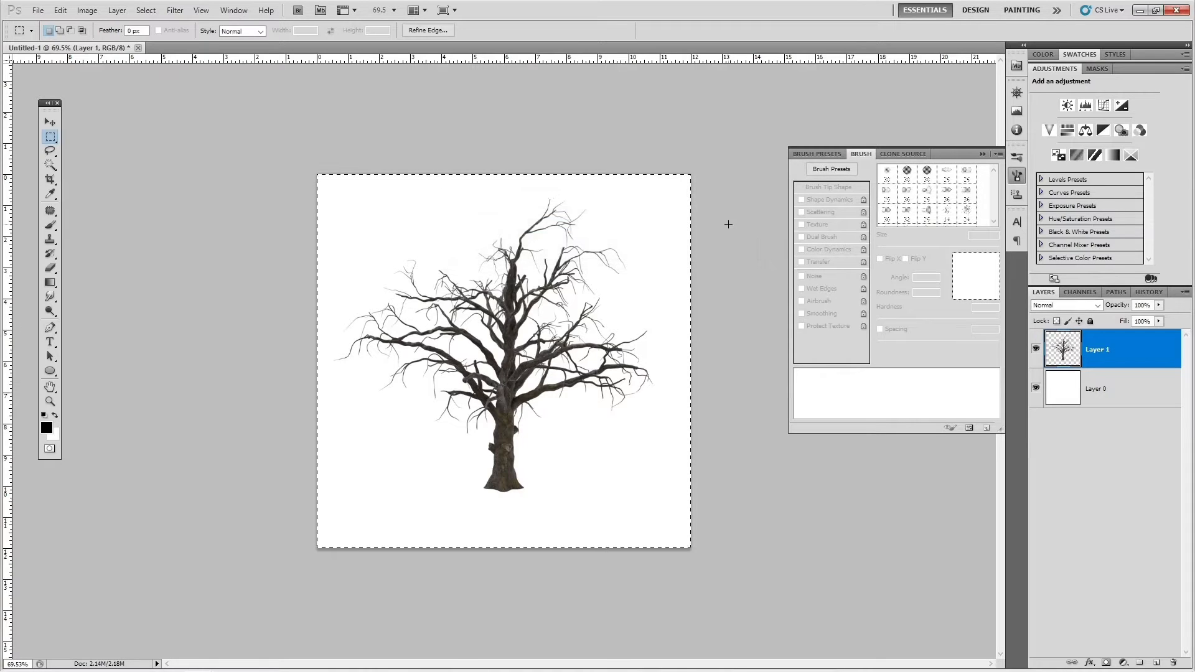
Clear the selection, and add a new empty layer above the tree layer while hiding the tree layer
{"action": "key", "text": "ctrl+d"}
{"action": "left_click", "coordinate": [1156, 663]}
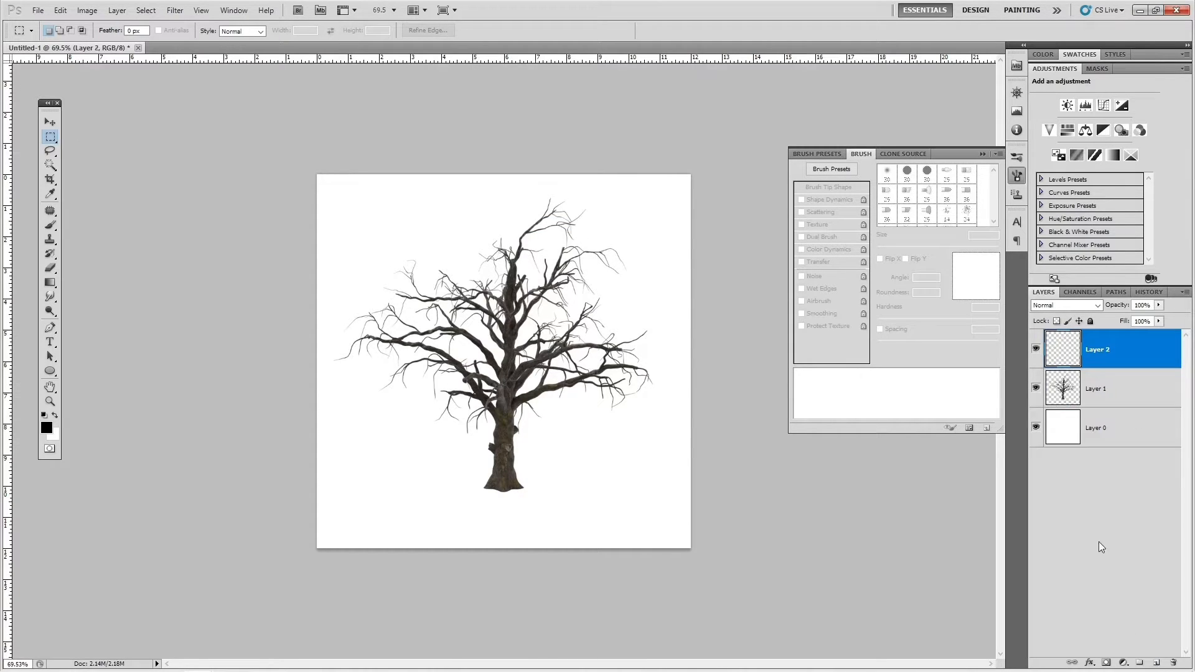
{"action": "left_click", "coordinate": [1036, 388]}
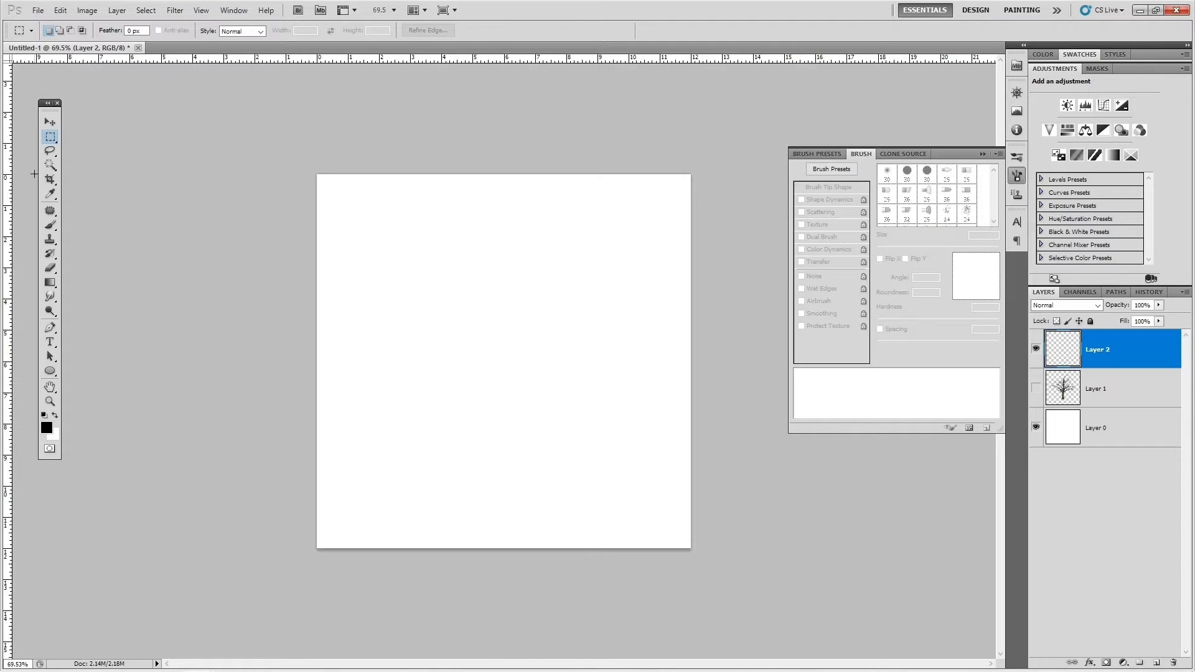
Activate the Brush tool and choose the custom 739 px tree brush at the end of the presets
{"action": "left_click", "coordinate": [51, 226]}
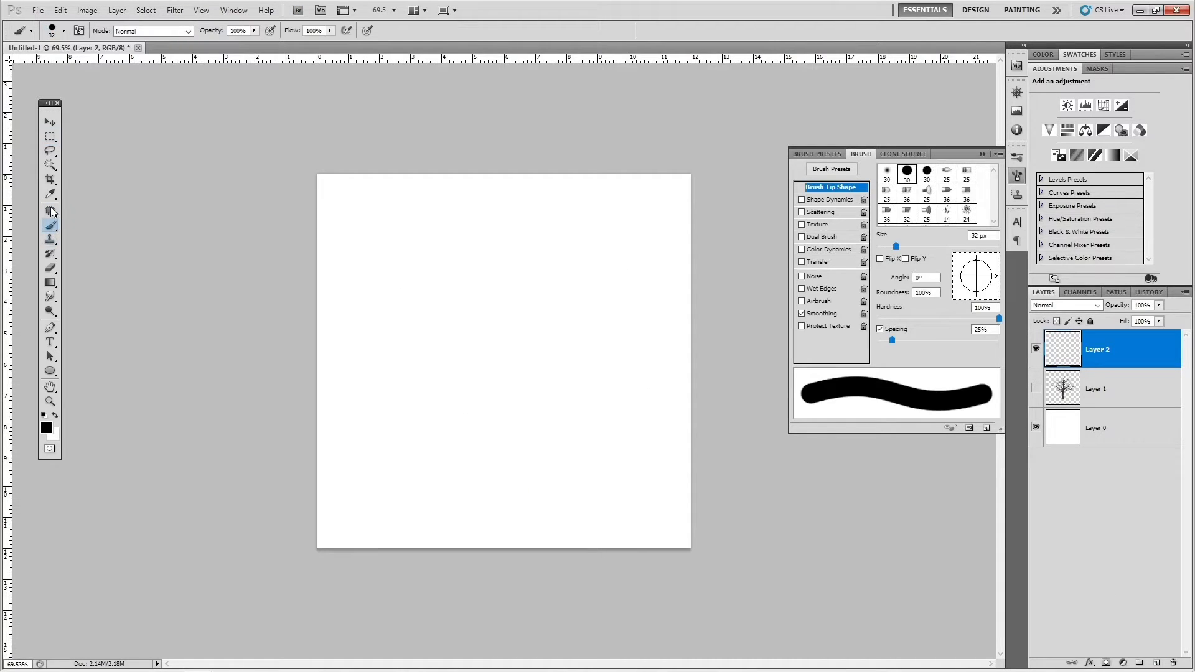
{"action": "left_click", "coordinate": [64, 31]}
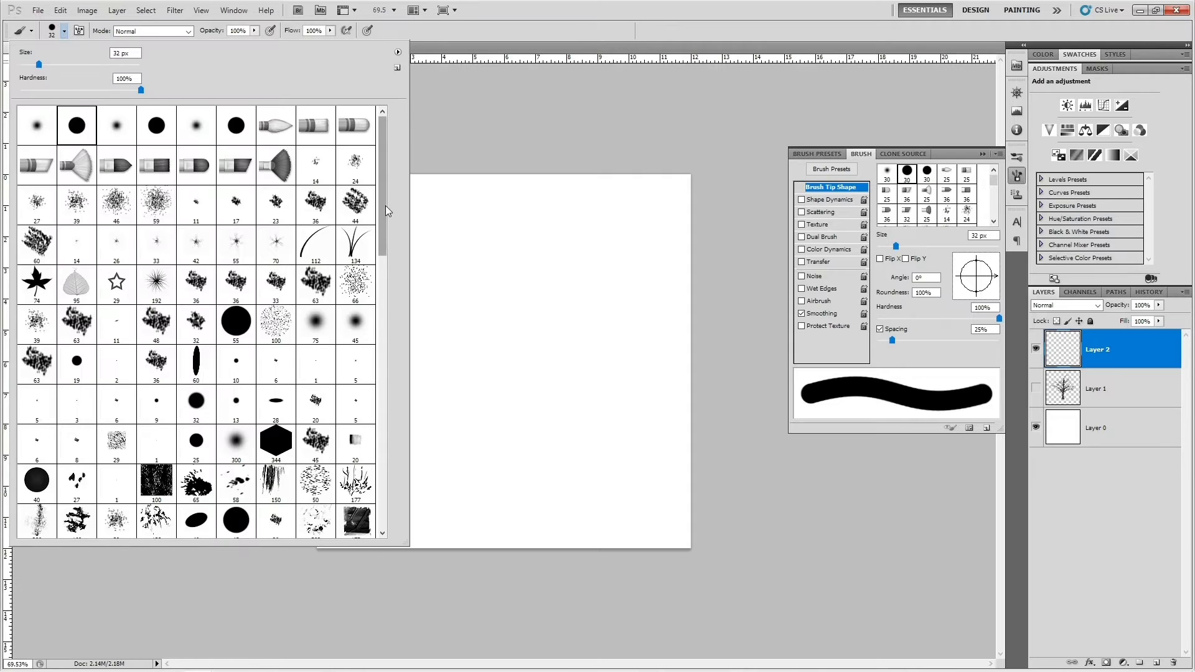
{"action": "left_click_drag", "start_coordinate": [383, 204], "coordinate": [384, 484]}
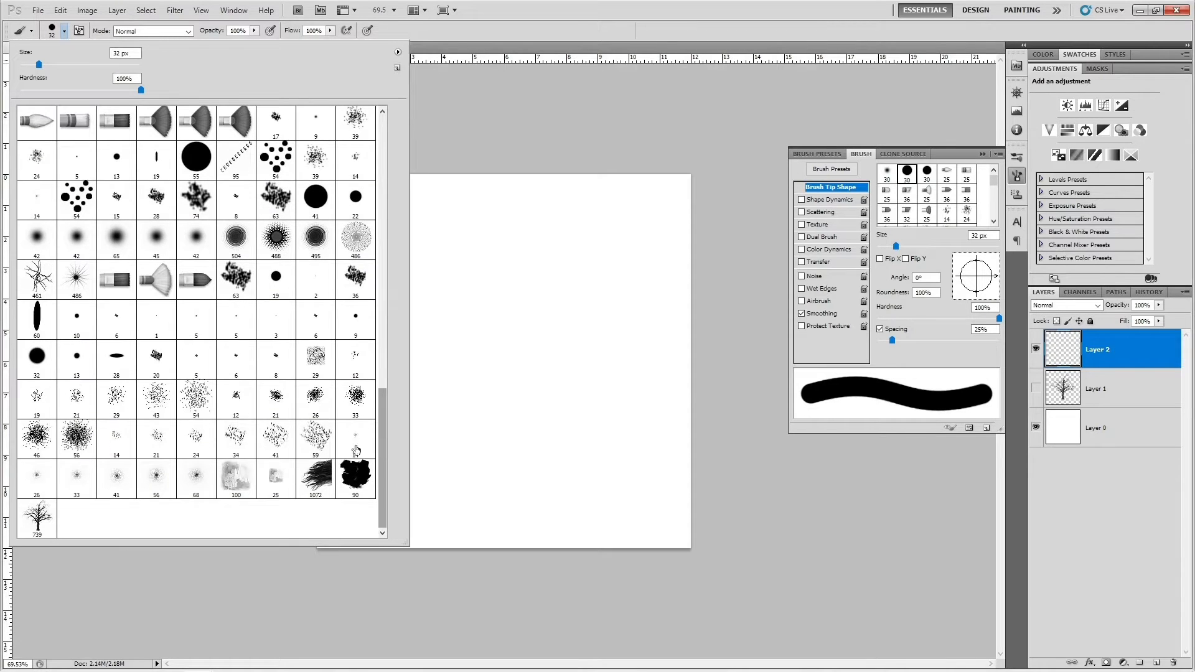
{"action": "left_click", "coordinate": [38, 524]}
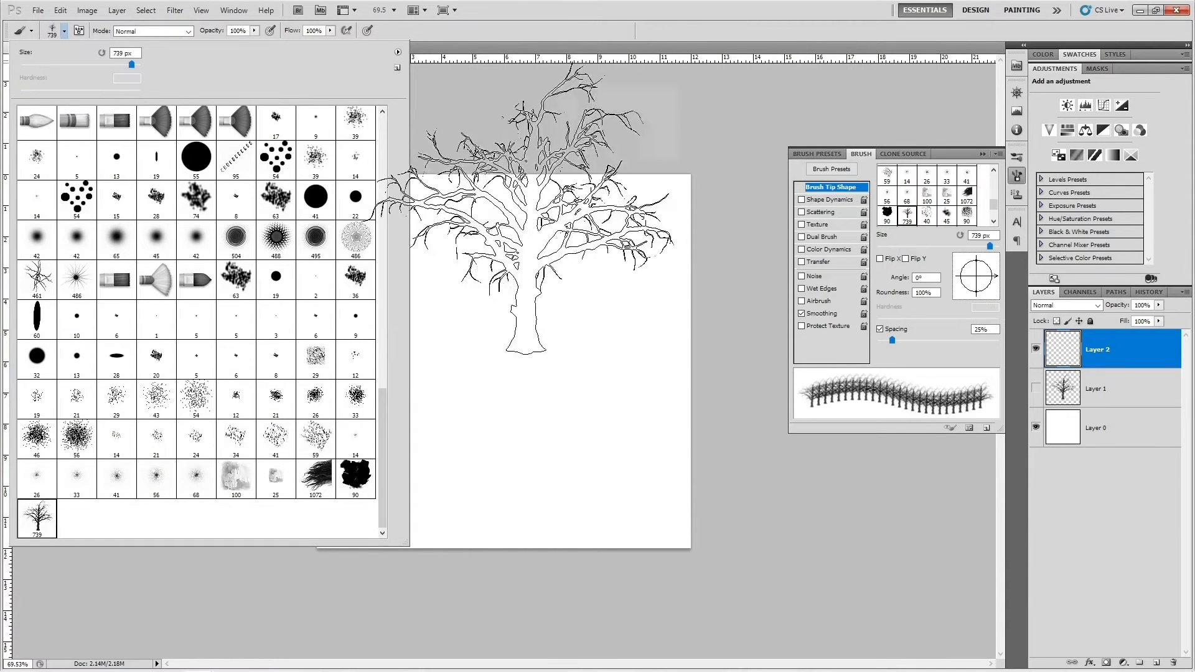
{"action": "key", "text": "Return"}
Stamp many overlapping black trees across the canvas on the new empty layer to fill it like a forest
{"action": "left_click", "coordinate": [493, 347]}
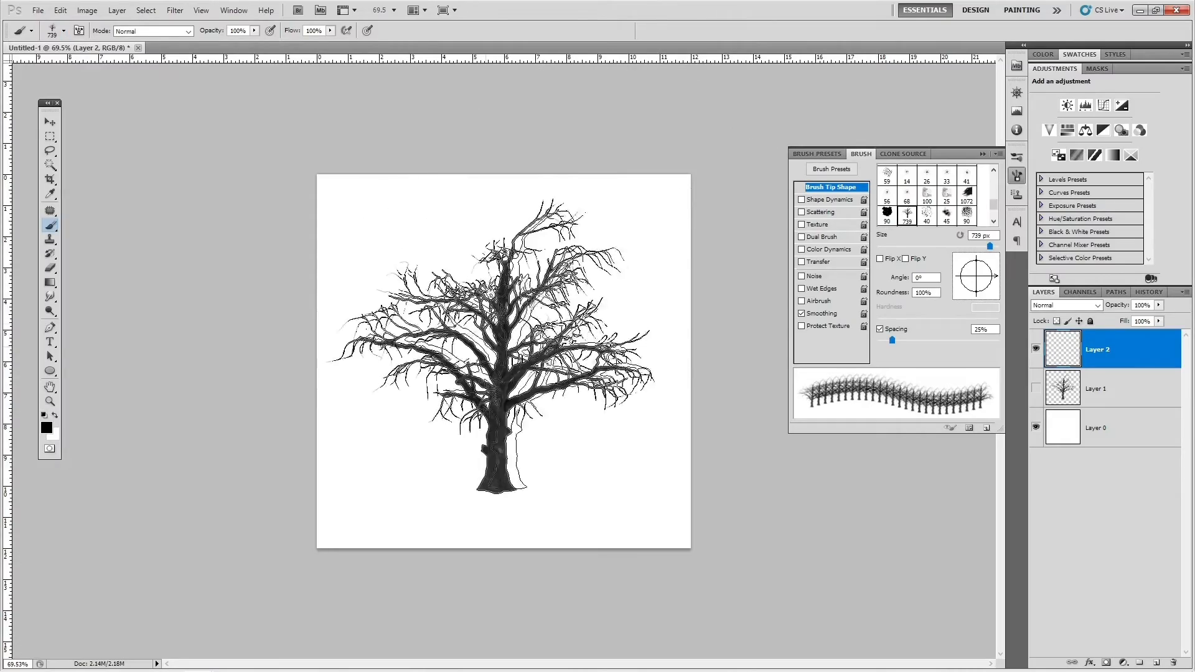
{"action": "left_click", "coordinate": [561, 479]}
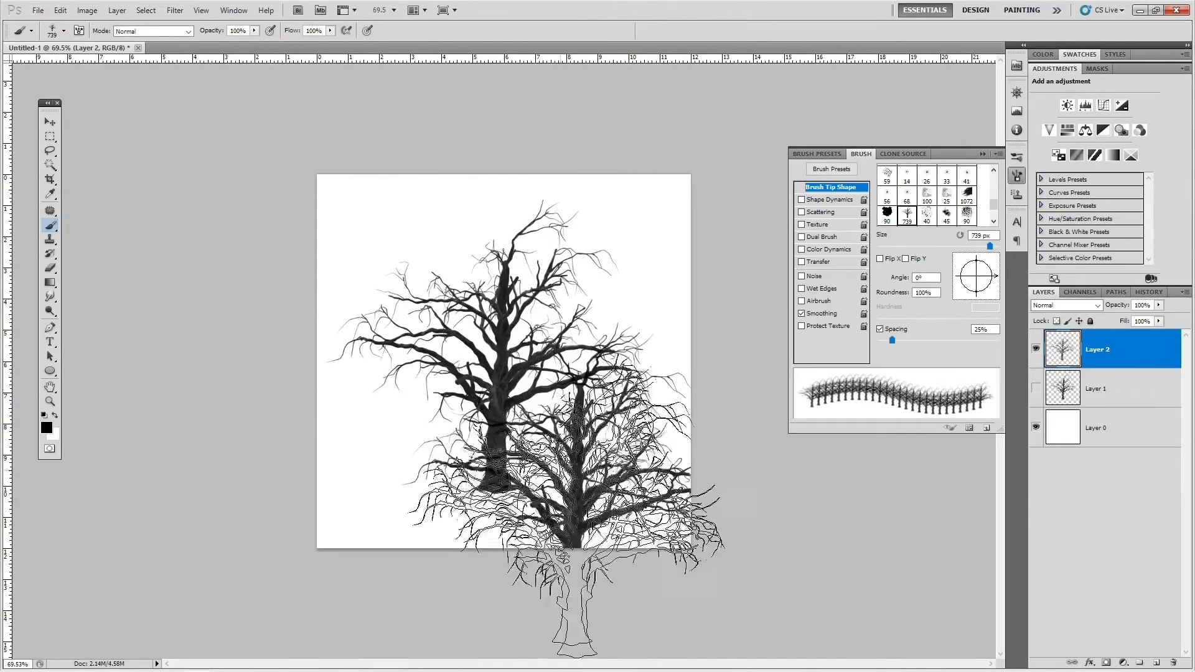
{"action": "left_click", "coordinate": [421, 489]}
{"action": "left_click", "coordinate": [409, 329]}
{"action": "left_click", "coordinate": [417, 347]}
{"action": "left_click", "coordinate": [576, 363]}
{"action": "left_click", "coordinate": [322, 369]}
{"action": "left_click", "coordinate": [315, 292]}
{"action": "left_click", "coordinate": [418, 453]}
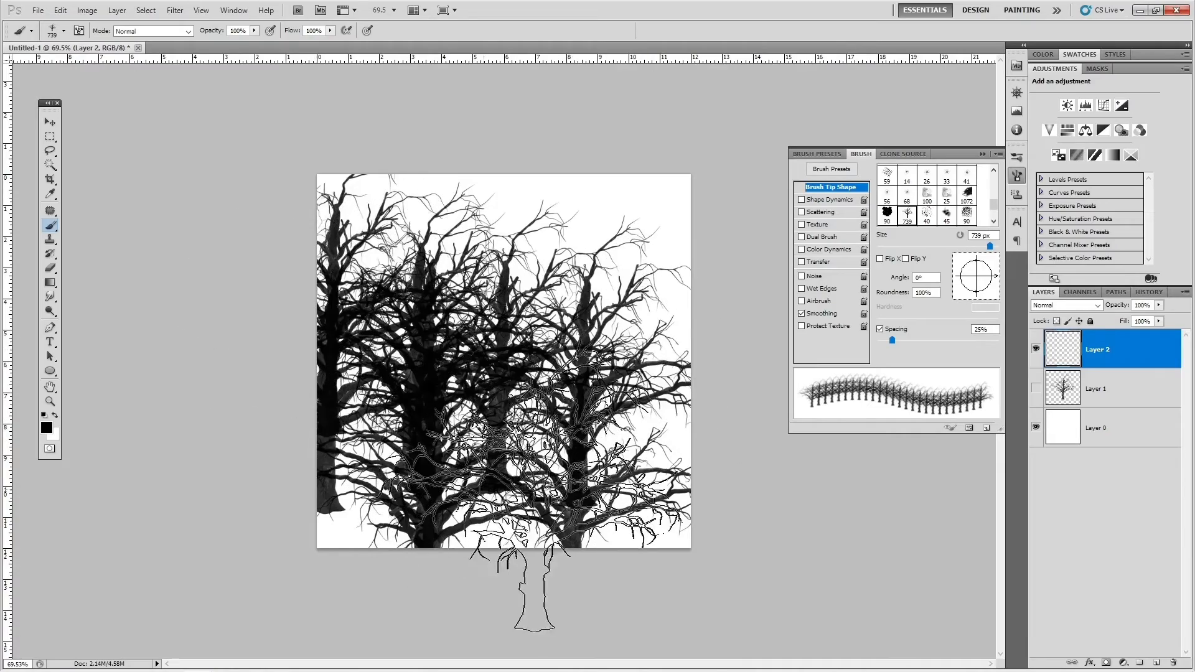
{"action": "left_click", "coordinate": [528, 483]}
{"action": "left_click", "coordinate": [567, 308]}
{"action": "left_click", "coordinate": [509, 344]}
{"action": "left_click", "coordinate": [427, 310]}
{"action": "left_click", "coordinate": [421, 425]}
{"action": "left_click", "coordinate": [553, 494]}
{"action": "left_click", "coordinate": [608, 471]}
{"action": "left_click", "coordinate": [336, 470]}
{"action": "left_click", "coordinate": [460, 475]}
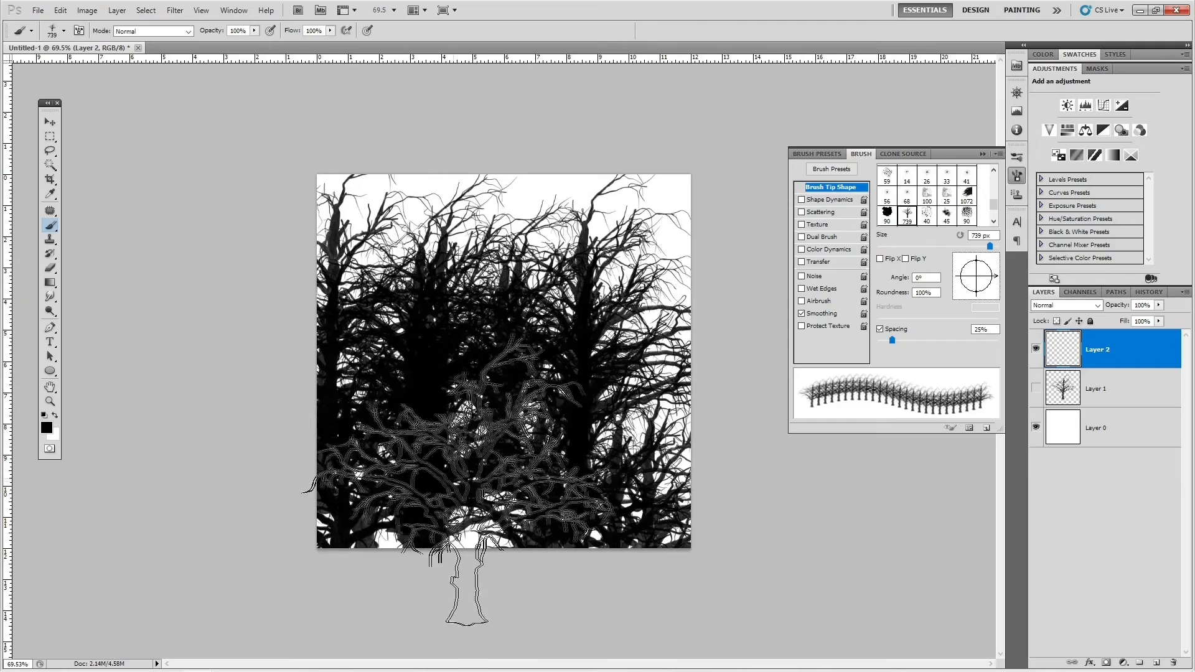
Stamp a few more overlapping trees over the lower and middle parts of the forest
{"action": "left_click", "coordinate": [552, 470]}
{"action": "left_click", "coordinate": [581, 346]}
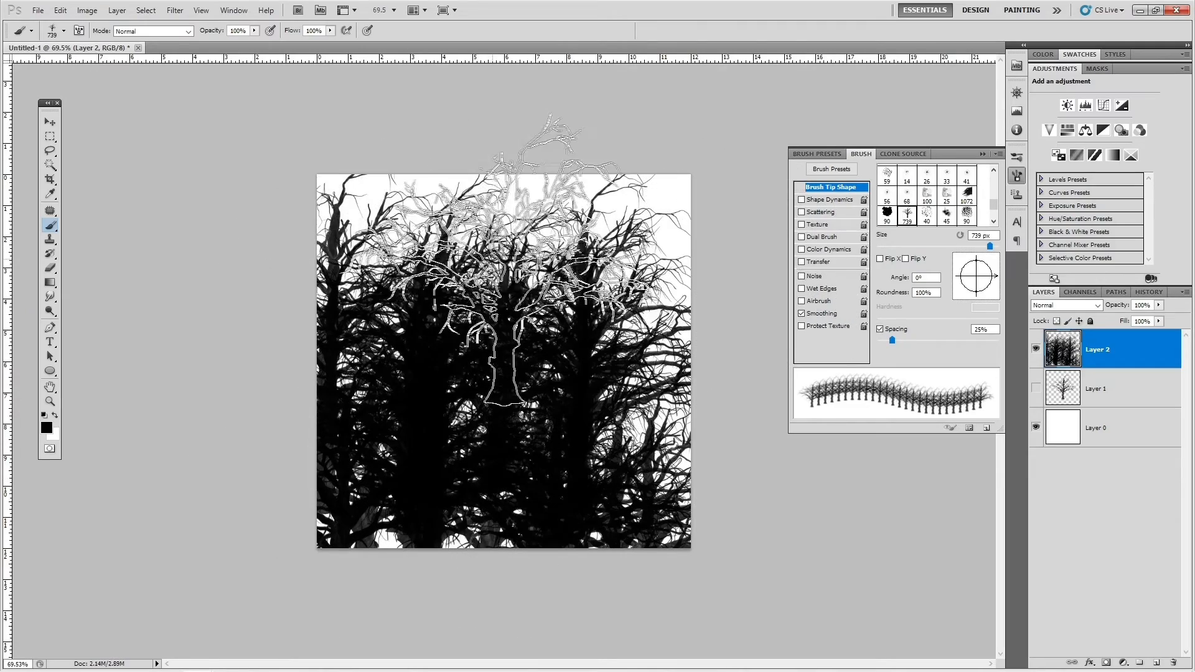
{"action": "left_click", "coordinate": [505, 256]}
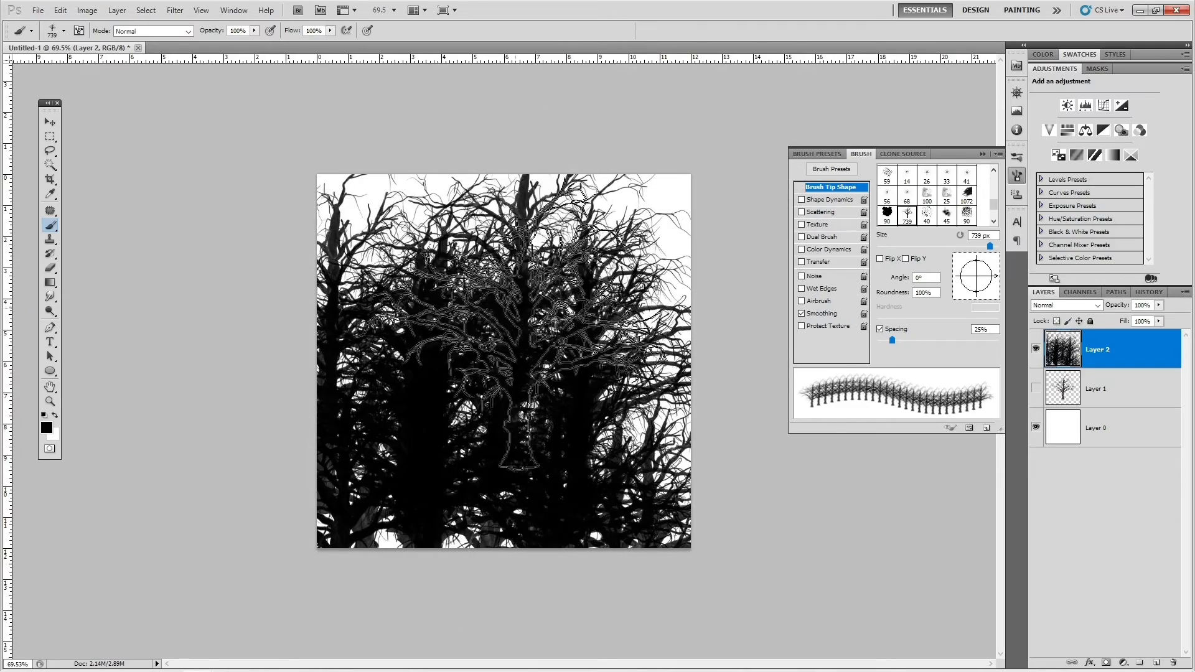
Delete the forest layer and add a new empty layer above the hidden tree layer
{"action": "left_click", "coordinate": [1172, 663]}
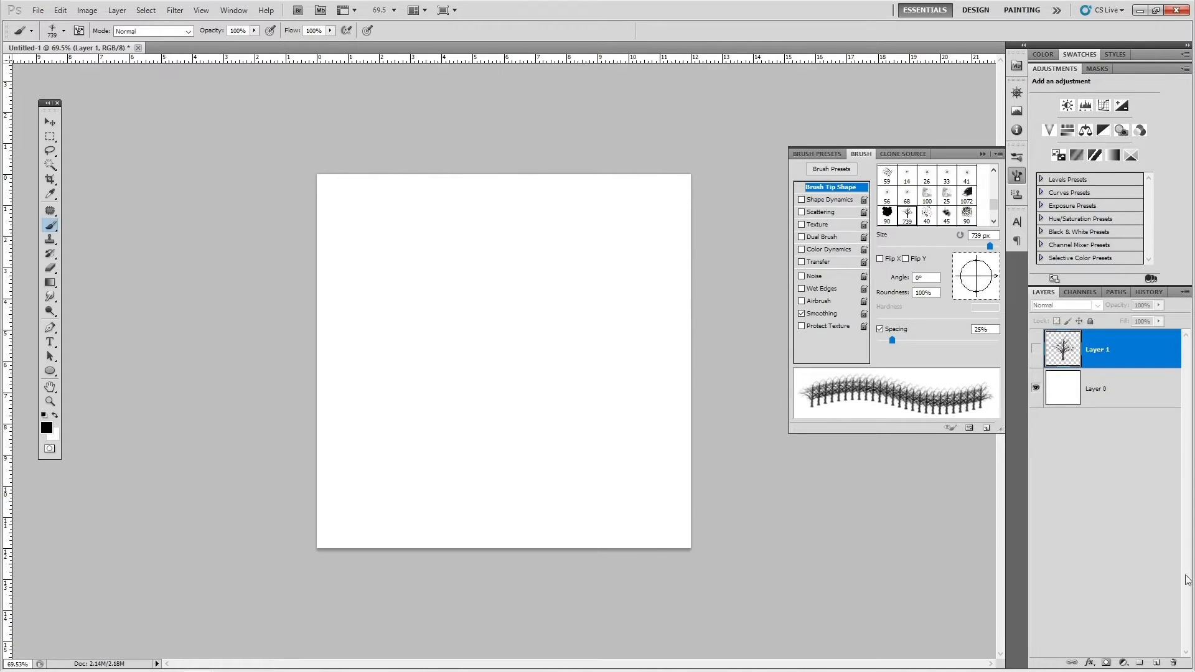
{"action": "left_click", "coordinate": [1157, 664]}
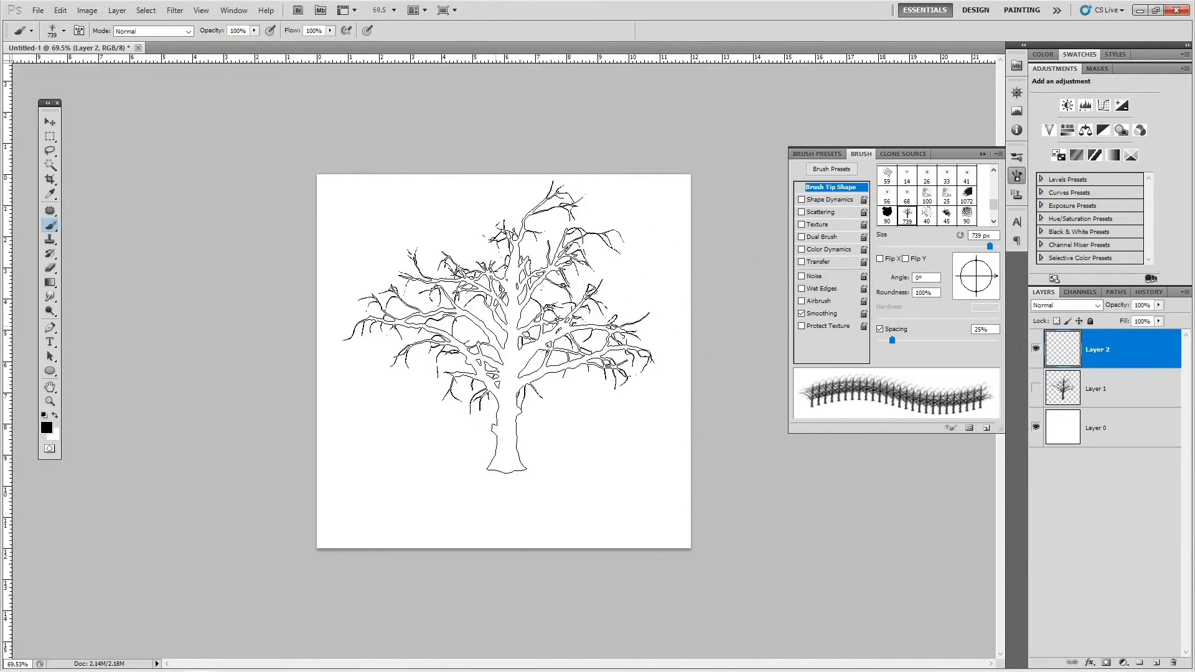
Try single tree stamps at different spots on the empty layer, undoing each one
{"action": "left_click", "coordinate": [504, 330]}
{"action": "key", "text": "ctrl+z"}
{"action": "left_click", "coordinate": [408, 408]}
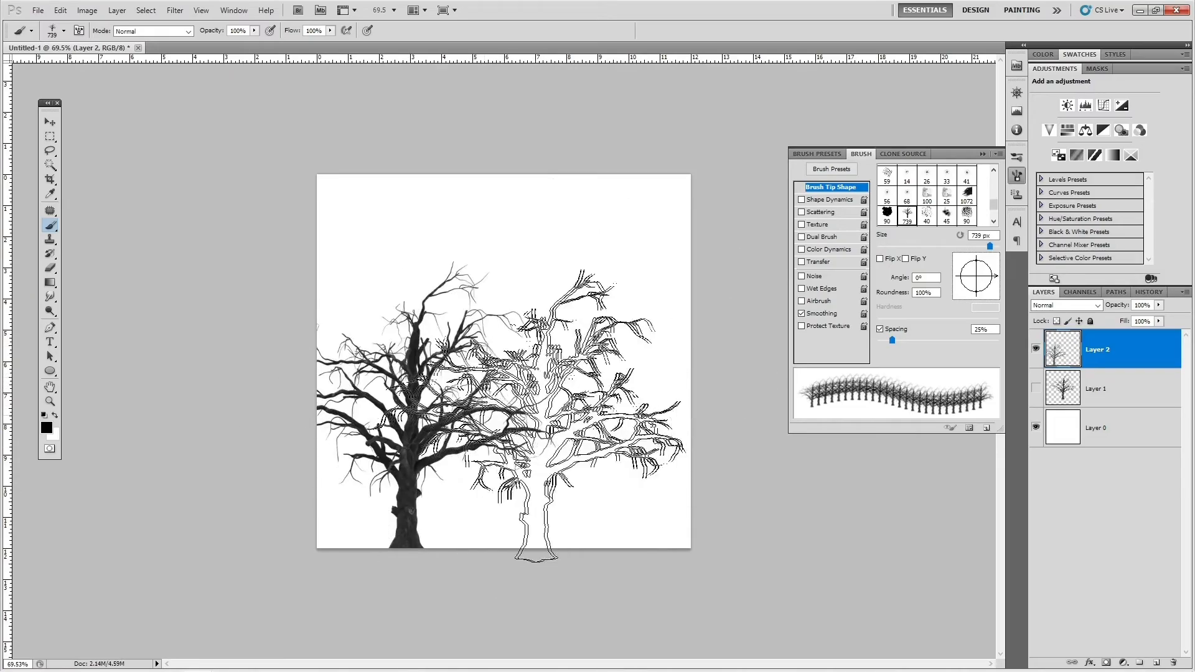
{"action": "key", "text": "ctrl+z"}
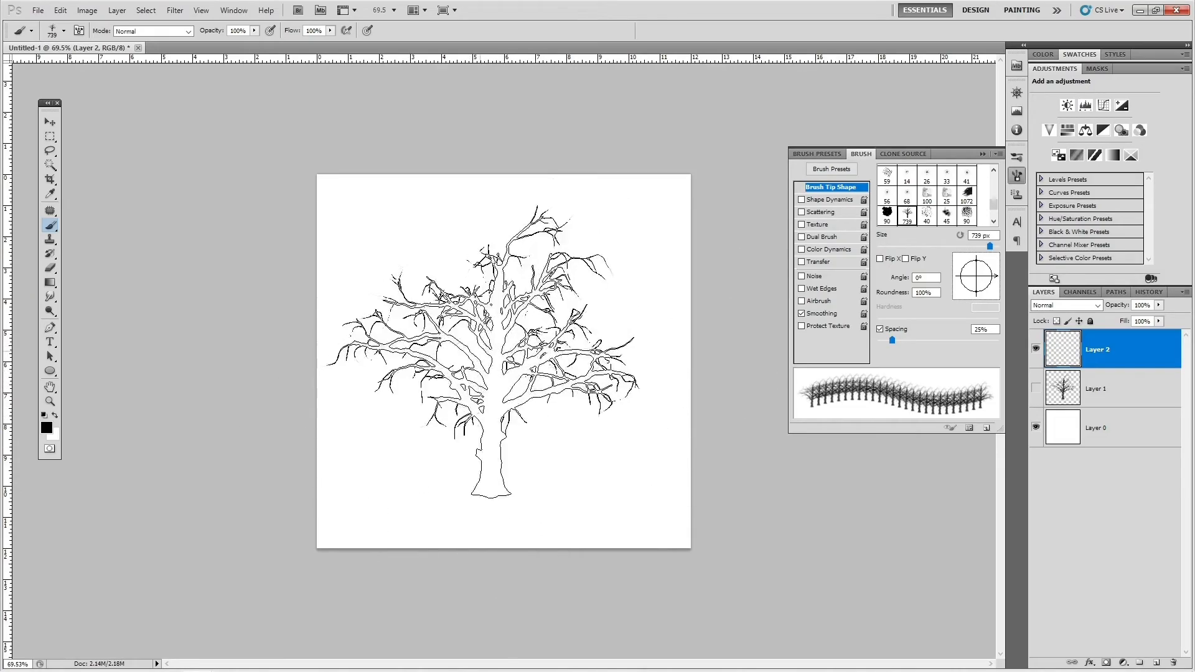
{"action": "left_click", "coordinate": [492, 352]}
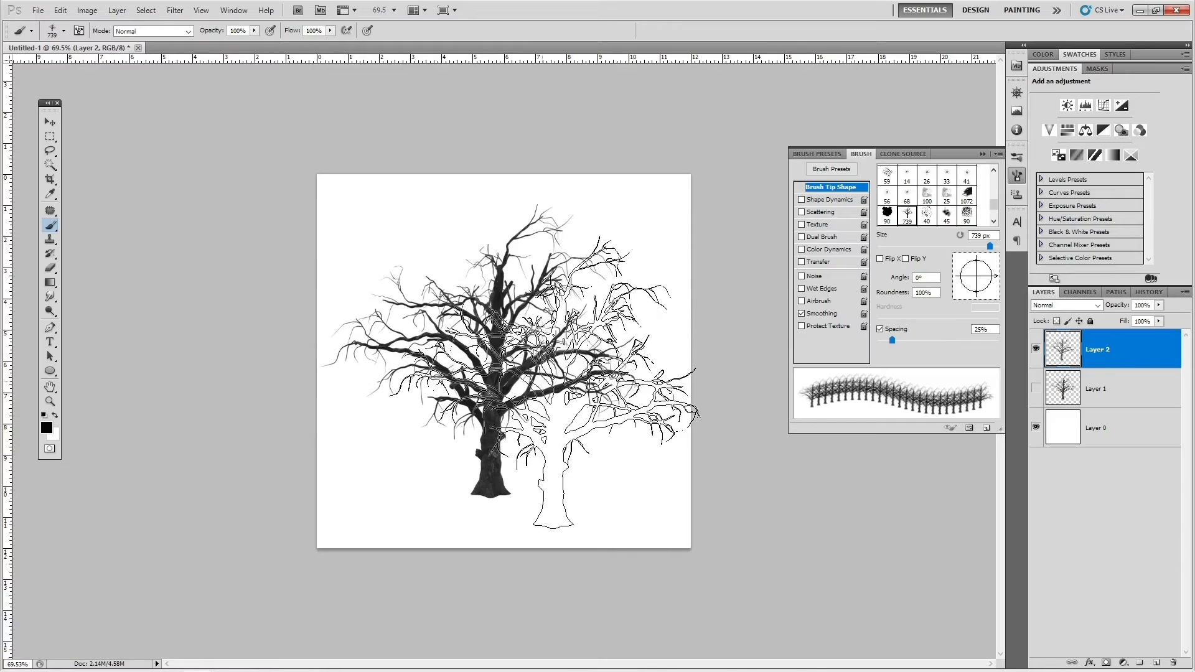
{"action": "key", "text": "ctrl+z"}
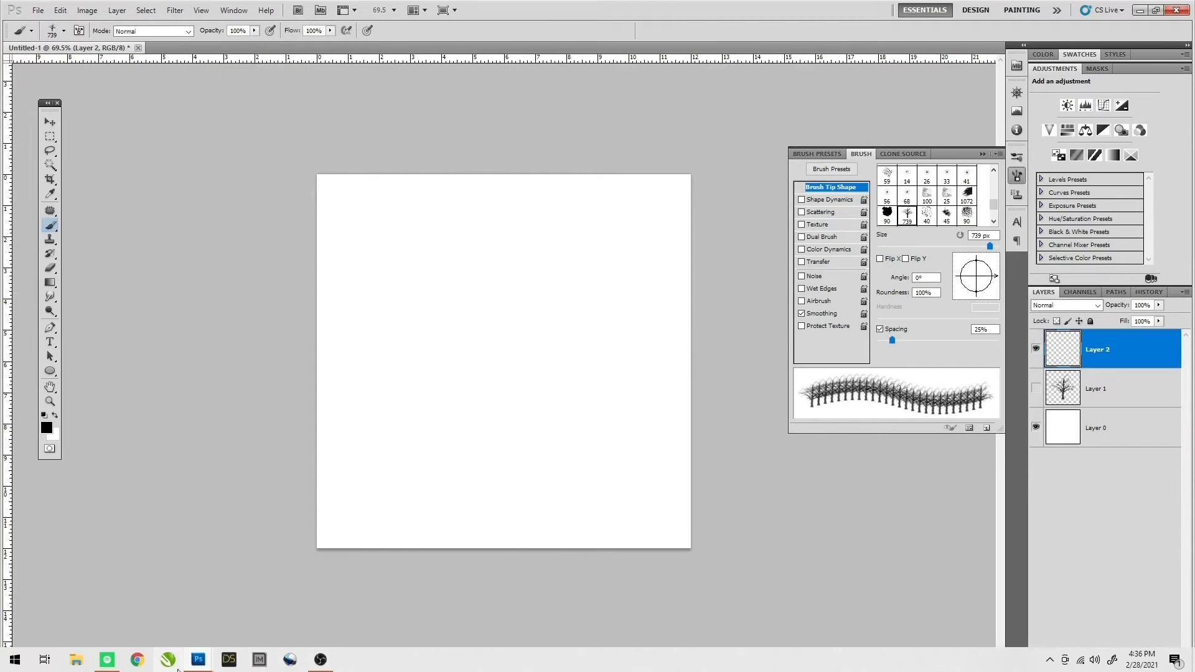
Bring up the AdobeStock_163959981.jpeg smear image and move its window down to uncover part of the Untitled-1 canvas
{"action": "left_click", "coordinate": [195, 665]}
{"action": "left_click", "coordinate": [215, 626]}
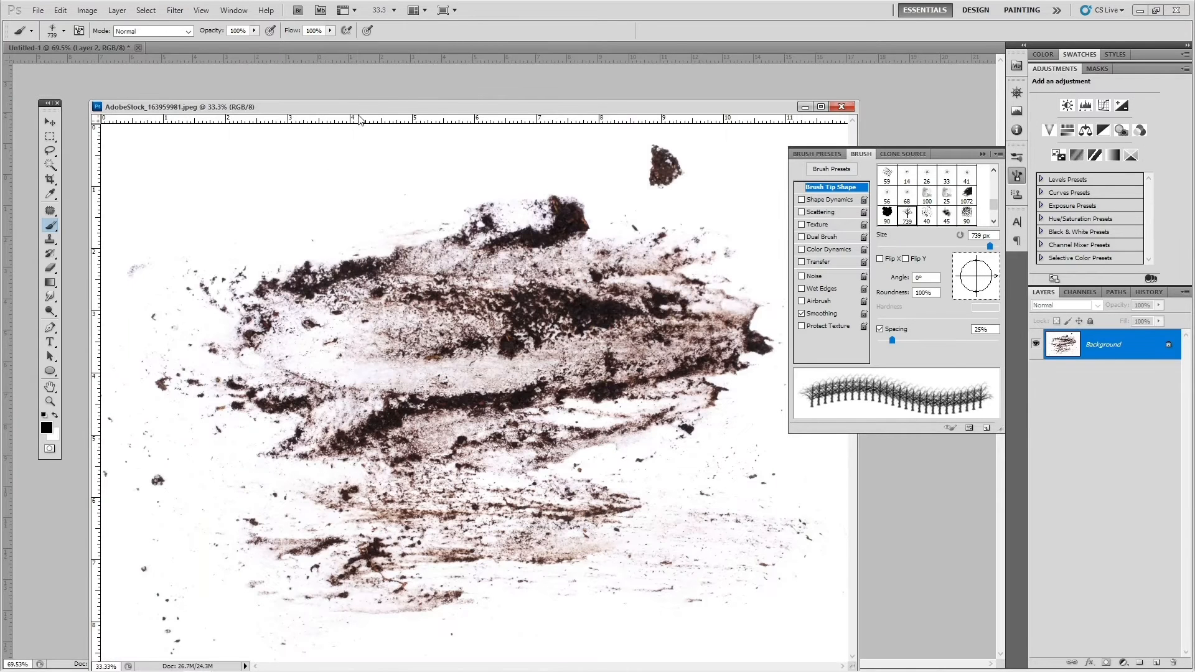
{"action": "left_click_drag", "start_coordinate": [358, 112], "coordinate": [438, 93]}
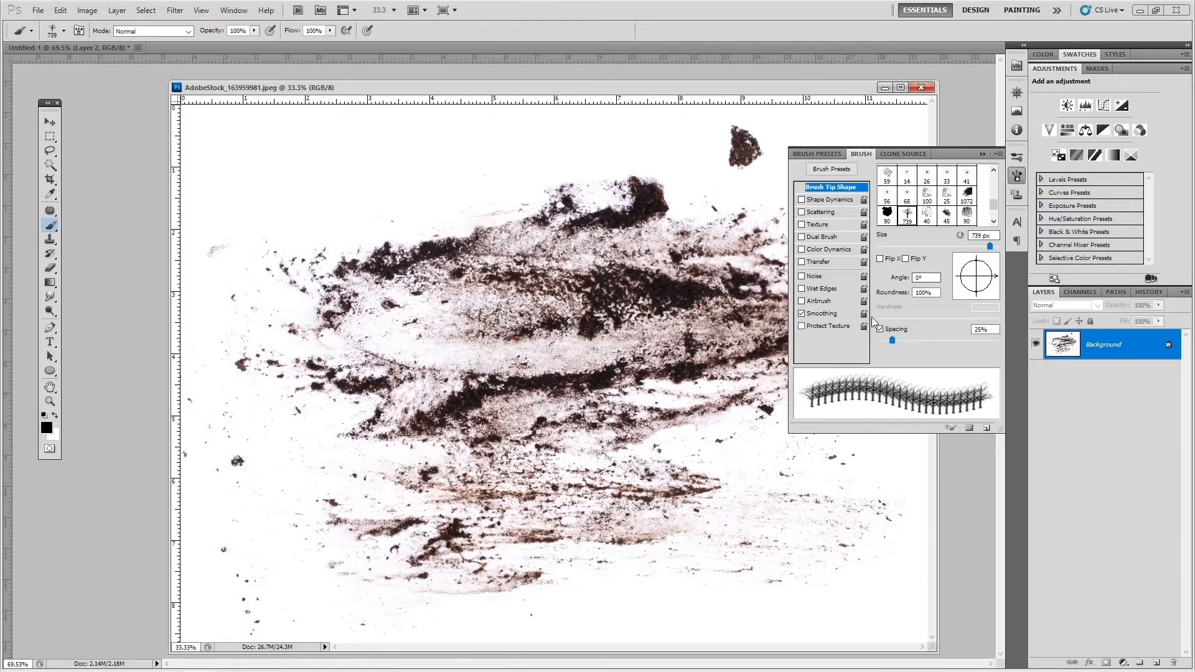
{"action": "left_click_drag", "start_coordinate": [593, 84], "coordinate": [559, 315]}
Copy the smear image into the Untitled-1 document as a new layer using the Move tool, and return to that document
{"action": "left_click", "coordinate": [50, 122]}
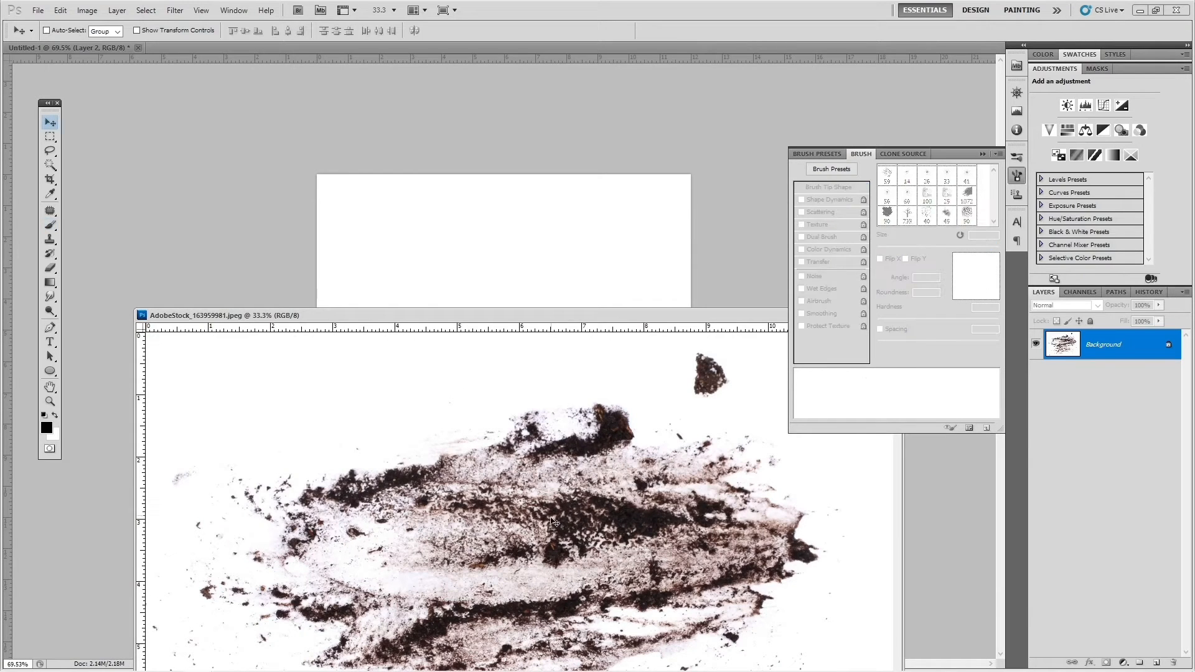
{"action": "left_click_drag", "start_coordinate": [510, 416], "coordinate": [486, 263]}
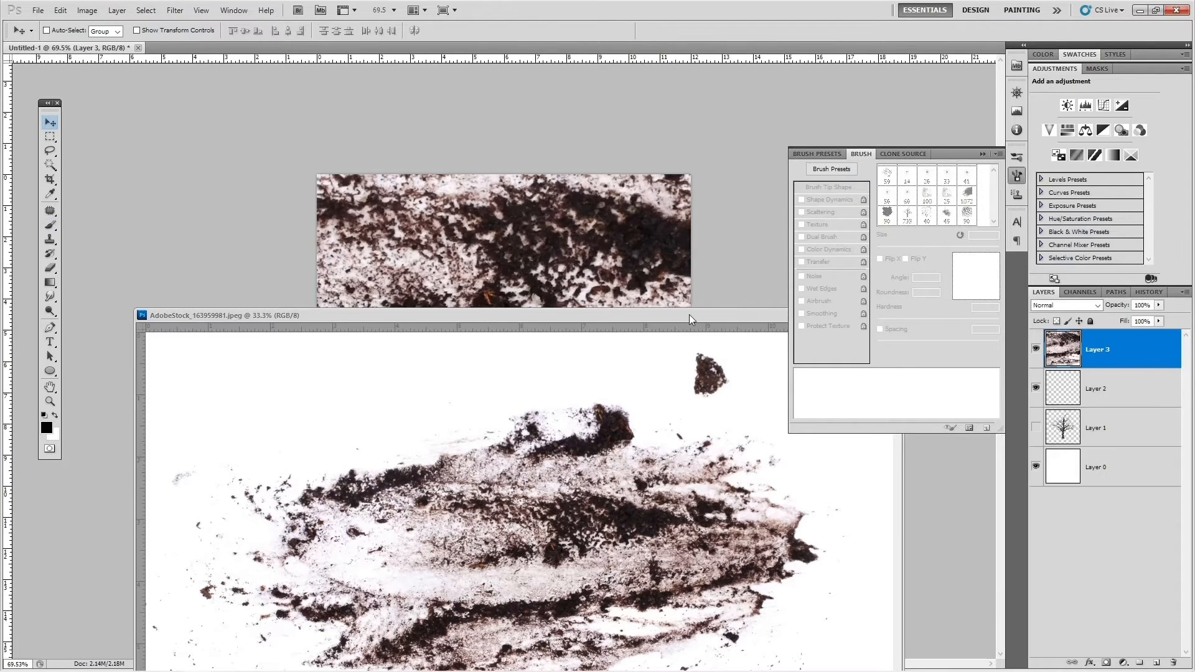
{"action": "left_click_drag", "start_coordinate": [591, 313], "coordinate": [339, 260]}
{"action": "left_click", "coordinate": [640, 261]}
Free Transform the smear layer: scale it down to fit inside the canvas, tilt it counterclockwise, and centre it
{"action": "scroll", "coordinate": [553, 297], "scroll_direction": "down", "scroll_amount": 2}
{"action": "scroll", "coordinate": [553, 297], "scroll_direction": "down", "scroll_amount": 1}
{"action": "key", "text": "ctrl+t"}
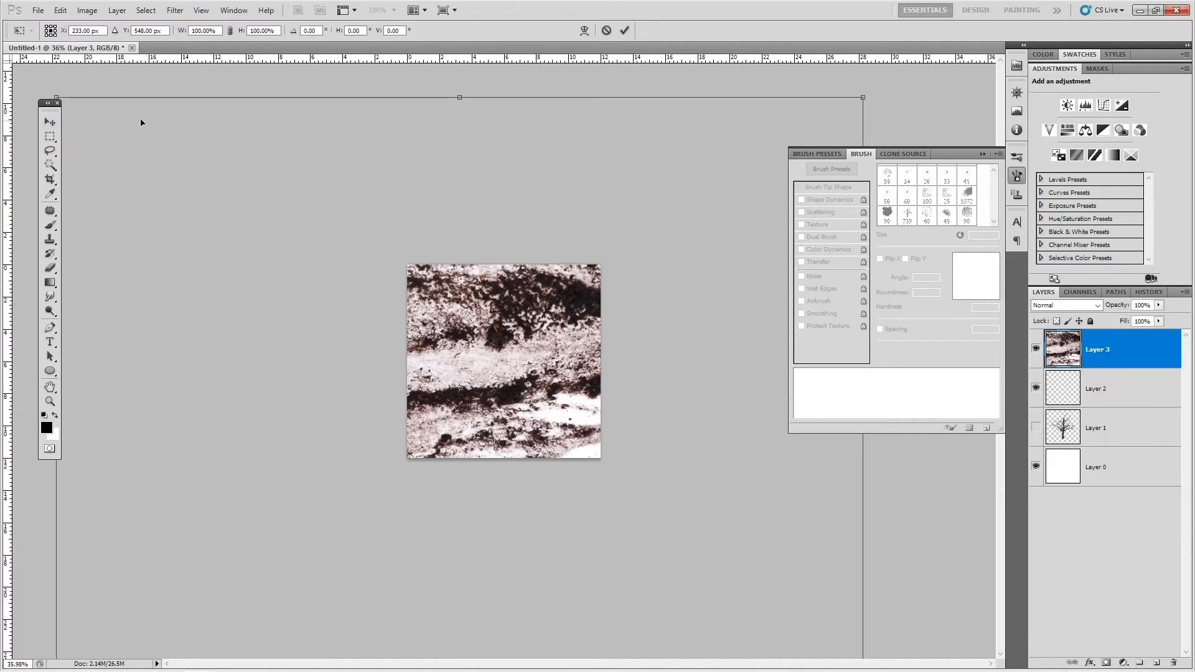
{"action": "left_click_drag", "start_coordinate": [863, 98], "coordinate": [303, 361]}
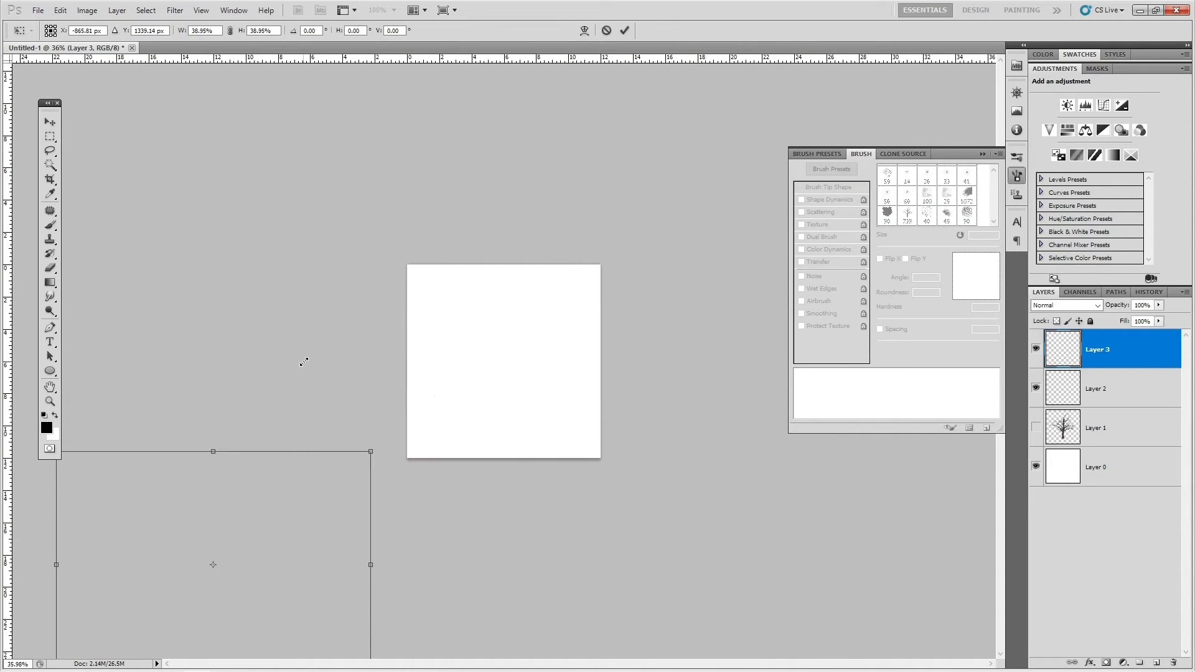
{"action": "left_click_drag", "start_coordinate": [311, 491], "coordinate": [557, 258]}
{"action": "left_click_drag", "start_coordinate": [616, 212], "coordinate": [492, 294]}
{"action": "left_click_drag", "start_coordinate": [446, 347], "coordinate": [538, 337]}
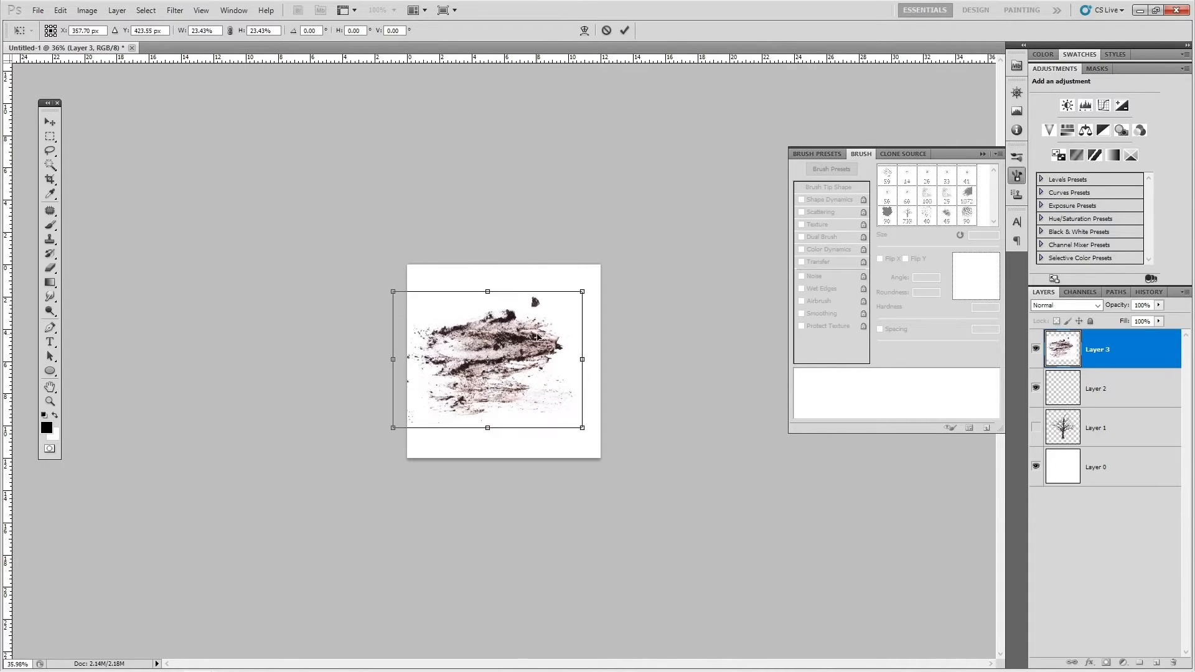
{"action": "left_click_drag", "start_coordinate": [605, 279], "coordinate": [543, 295]}
{"action": "left_click_drag", "start_coordinate": [503, 351], "coordinate": [539, 338]}
{"action": "key", "text": "Return"}
{"action": "scroll", "coordinate": [525, 351], "scroll_direction": "up", "scroll_amount": 5}
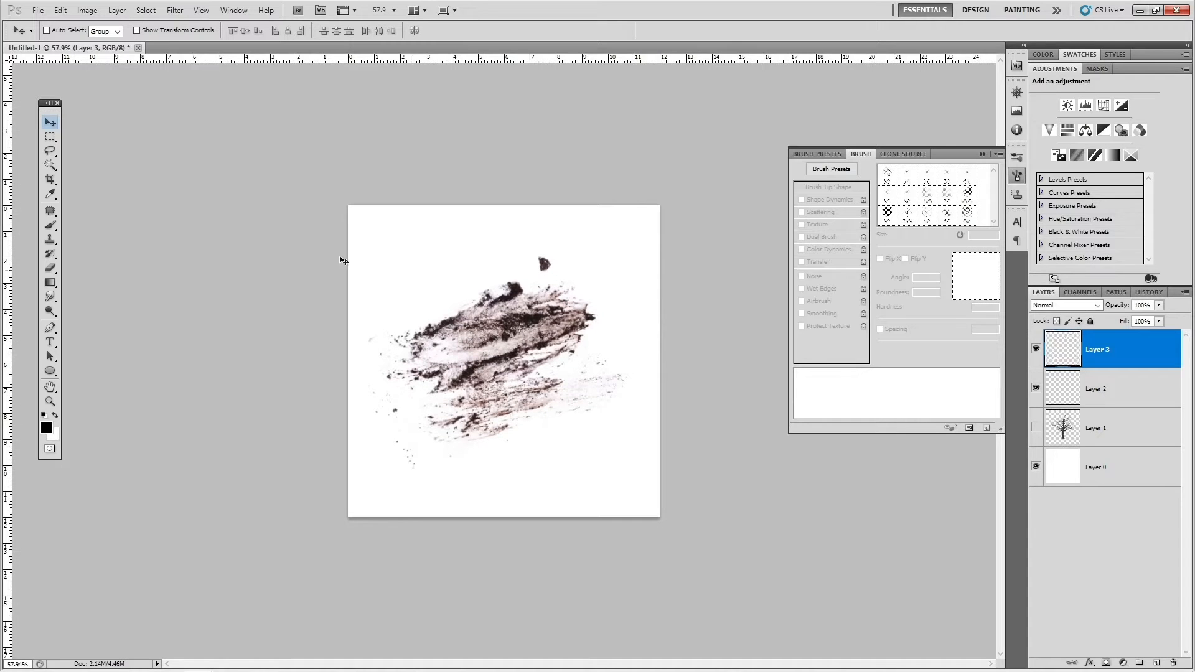
Select the whole canvas and define the smear as a brush preset named "T"
{"action": "left_click", "coordinate": [50, 137]}
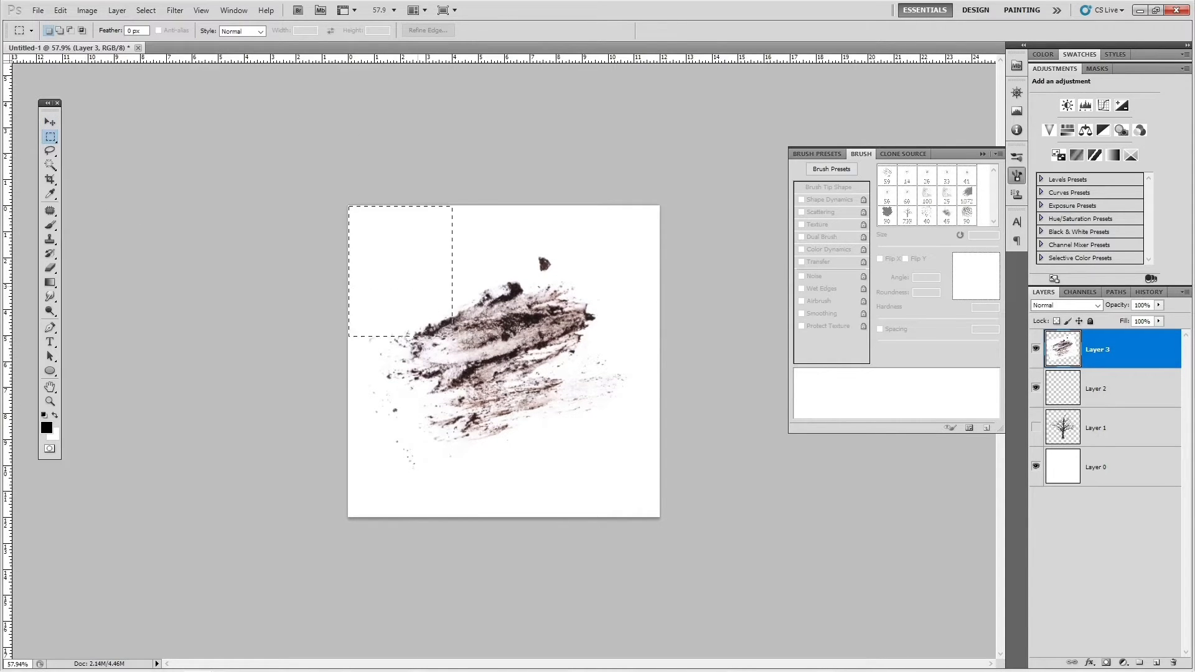
{"action": "key", "text": "ctrl+a"}
{"action": "left_click", "coordinate": [61, 10]}
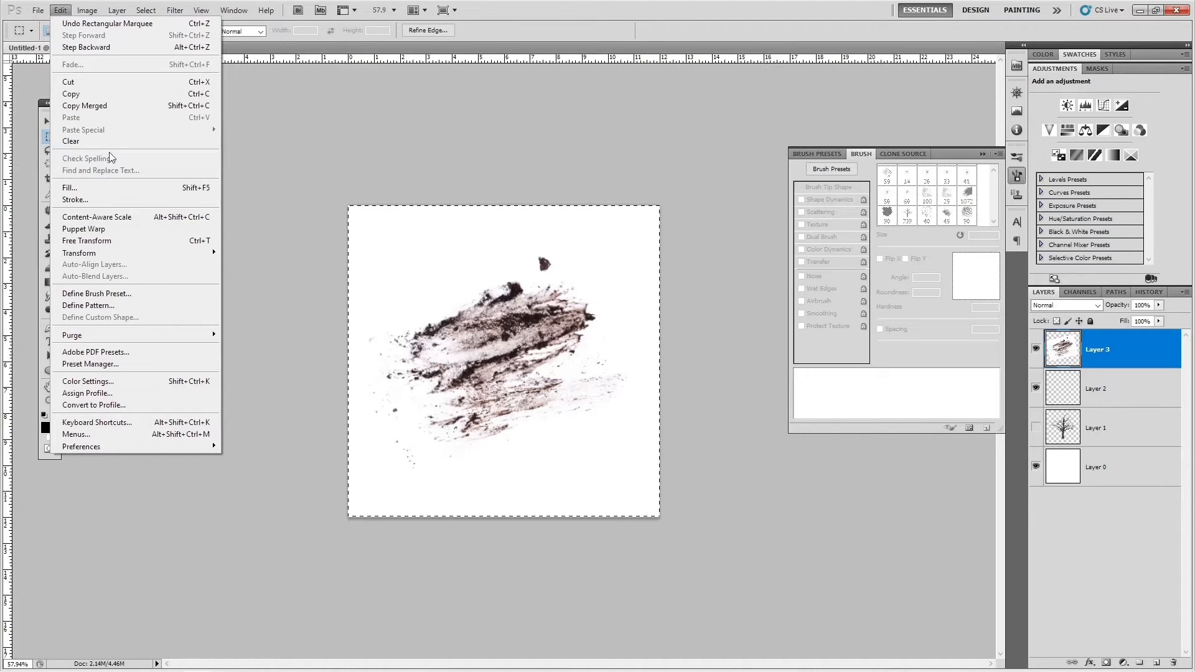
{"action": "left_click", "coordinate": [103, 295]}
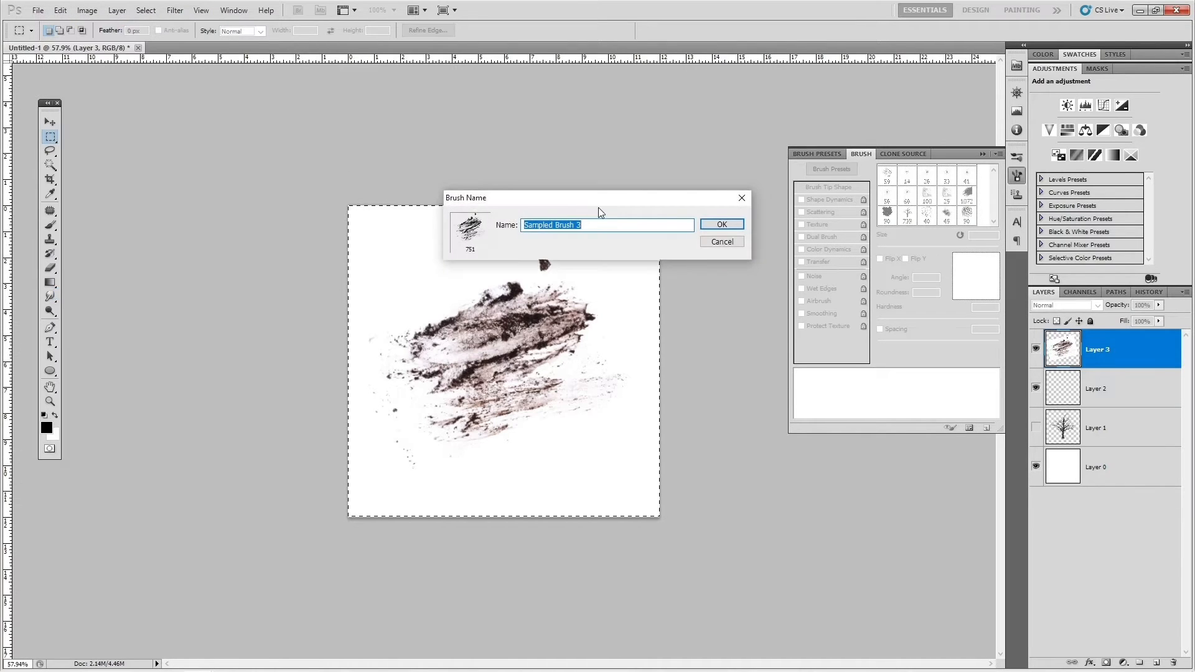
{"action": "type", "text": "T"}
{"action": "left_click", "coordinate": [722, 226]}
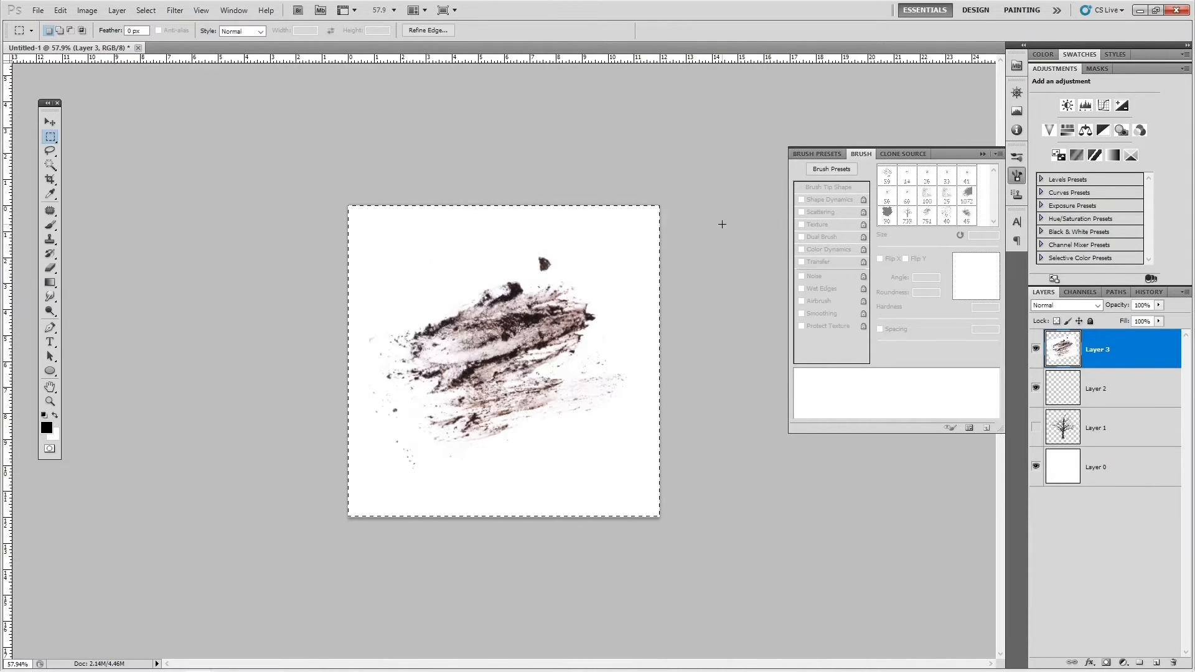
Hide the smear layer and make the empty Layer 2 active with nothing selected
{"action": "left_click", "coordinate": [1036, 349]}
{"action": "left_click", "coordinate": [1116, 399]}
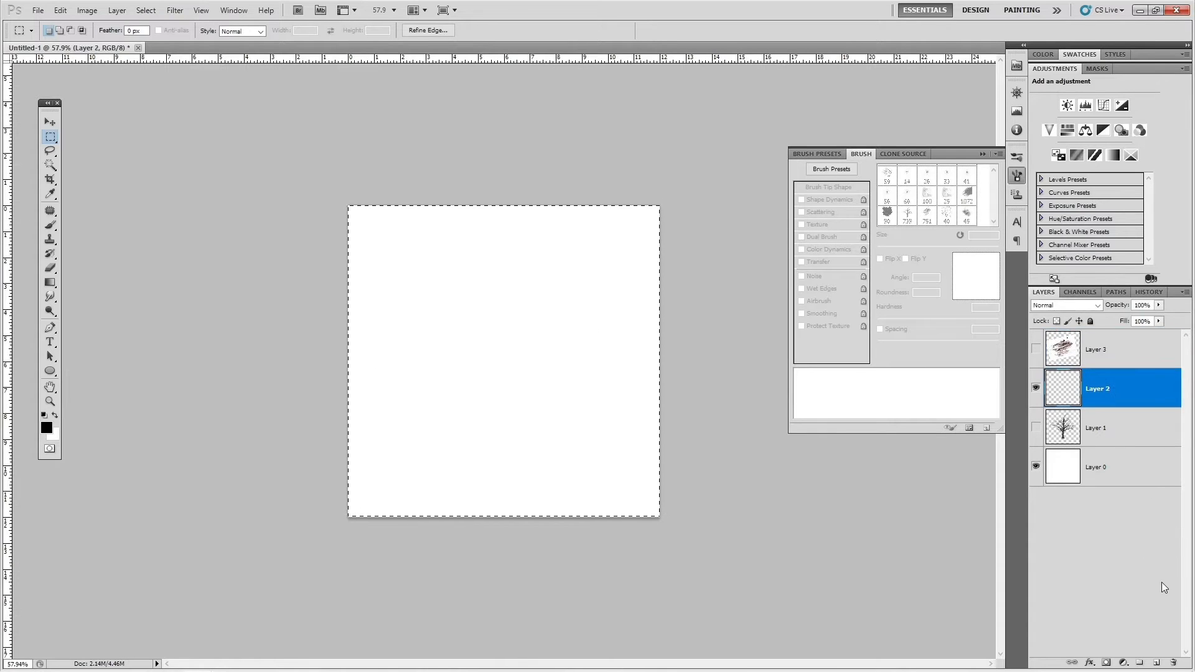
{"action": "left_click", "coordinate": [213, 165]}
Activate the Brush tool and choose the custom 751 px smear brush at the end of the presets
{"action": "left_click", "coordinate": [51, 225]}
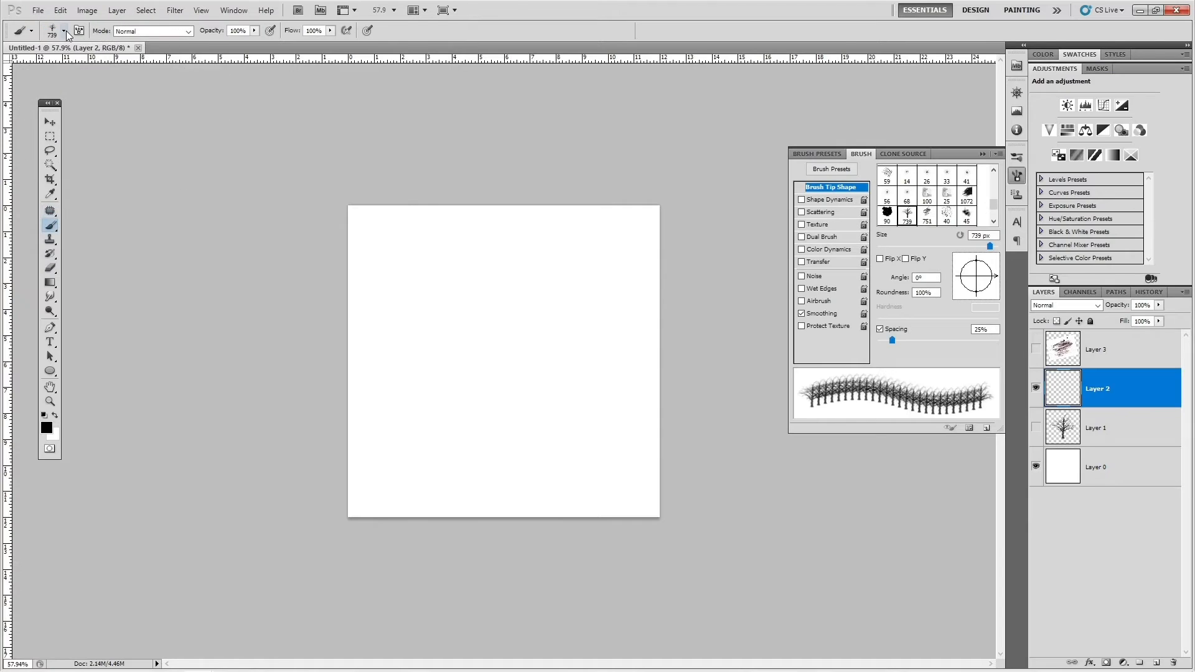
{"action": "left_click", "coordinate": [65, 31]}
{"action": "left_click", "coordinate": [87, 522]}
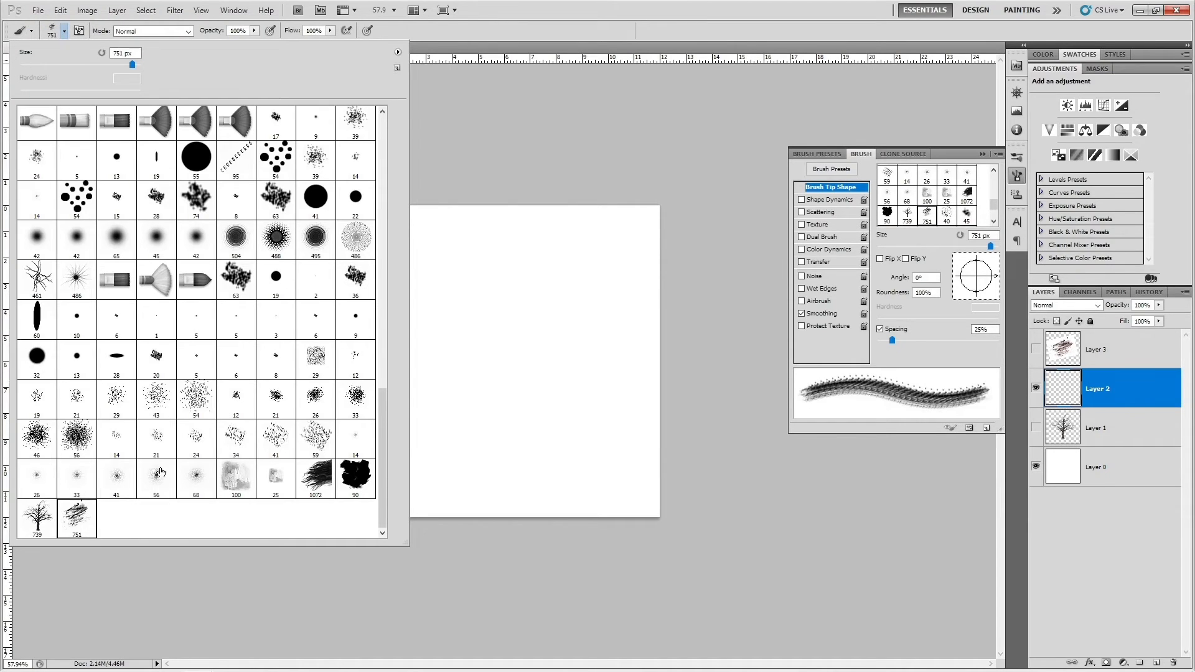
{"action": "left_click", "coordinate": [648, 15]}
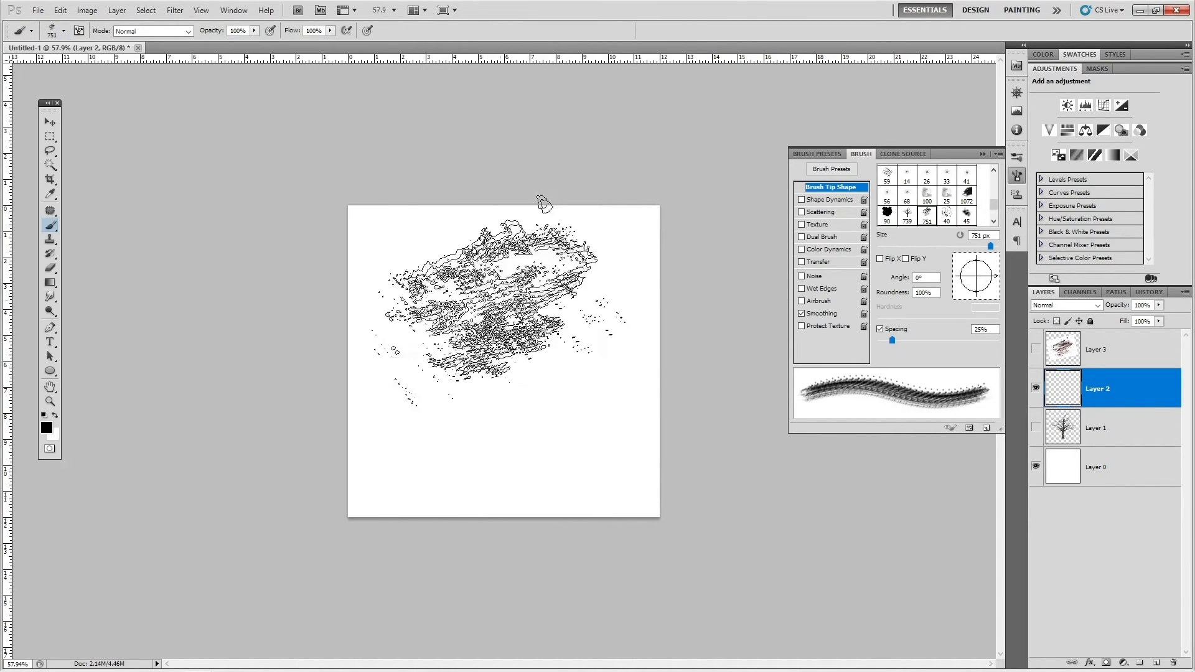
Try a stroke with the smear brush at its full 751 px size and undo it
{"action": "mouse_move", "coordinate": [498, 339]}
{"action": "left_mouse_down"}
{"action": "mouse_move", "coordinate": [627, 352]}
{"action": "mouse_move", "coordinate": [492, 348]}
{"action": "mouse_move", "coordinate": [503, 334]}
{"action": "mouse_move", "coordinate": [513, 356]}
{"action": "mouse_move", "coordinate": [498, 326]}
{"action": "mouse_move", "coordinate": [479, 326]}
{"action": "mouse_move", "coordinate": [517, 336]}
{"action": "mouse_move", "coordinate": [557, 319]}
{"action": "mouse_move", "coordinate": [511, 335]}
{"action": "mouse_move", "coordinate": [536, 354]}
{"action": "left_mouse_up"}
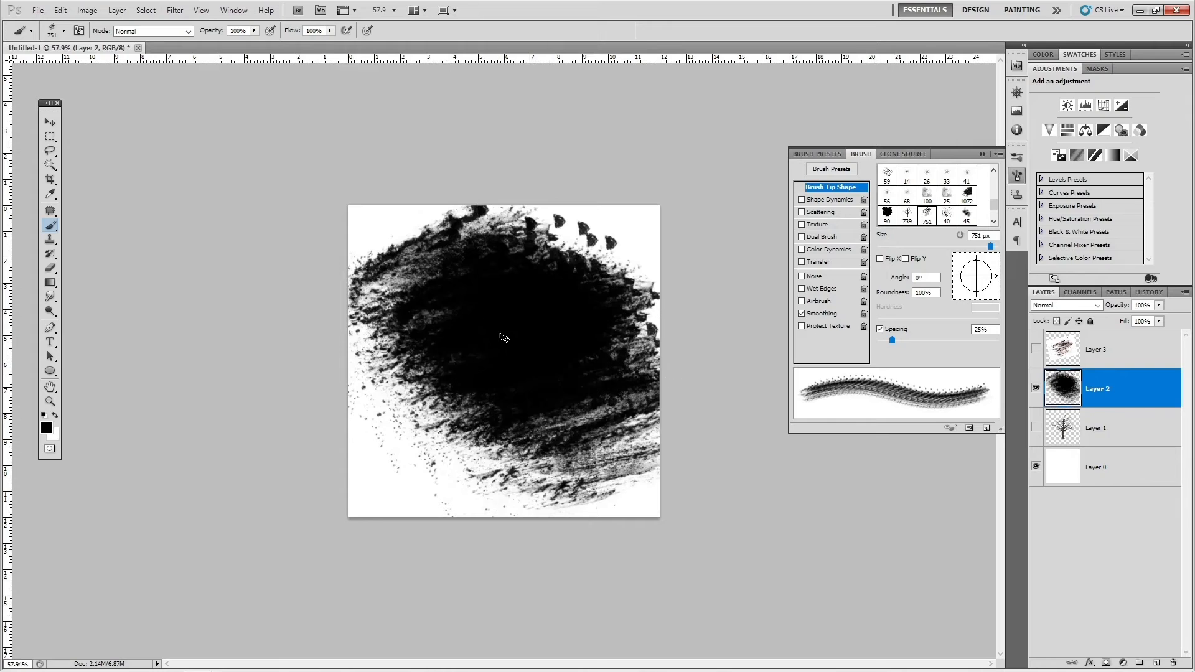
{"action": "key", "text": "ctrl+z"}
Reduce the brush size to 200 px and test a diagonal stroke on the canvas, clearing it again
{"action": "key", "text": "bracketleft"}
{"action": "key", "text": "bracketleft"}
{"action": "key", "text": "bracketleft"}
{"action": "key", "text": "bracketleft"}
{"action": "key", "text": "bracketleft"}
{"action": "key", "text": "bracketleft"}
{"action": "mouse_move", "coordinate": [460, 287]}
{"action": "left_mouse_down"}
{"action": "mouse_move", "coordinate": [476, 292]}
{"action": "mouse_move", "coordinate": [473, 383]}
{"action": "mouse_move", "coordinate": [552, 376]}
{"action": "mouse_move", "coordinate": [461, 311]}
{"action": "mouse_move", "coordinate": [411, 337]}
{"action": "mouse_move", "coordinate": [560, 299]}
{"action": "mouse_move", "coordinate": [501, 393]}
{"action": "mouse_move", "coordinate": [405, 402]}
{"action": "mouse_move", "coordinate": [486, 429]}
{"action": "mouse_move", "coordinate": [607, 408]}
{"action": "mouse_move", "coordinate": [585, 383]}
{"action": "left_mouse_up"}
{"action": "key", "text": "Delete"}
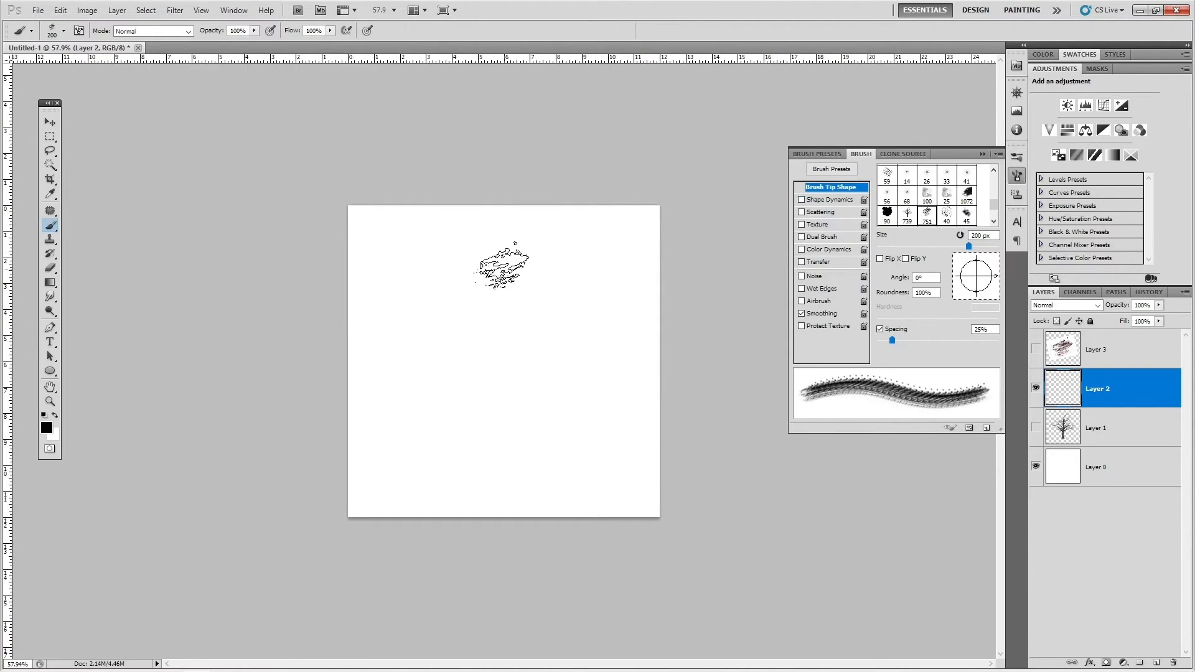
Set the brush tip's angle to -62° and roundness to 64%, then test a bent stroke and undo it
{"action": "mouse_move", "coordinate": [995, 280]}
{"action": "left_mouse_down"}
{"action": "mouse_move", "coordinate": [986, 296]}
{"action": "mouse_move", "coordinate": [985, 279]}
{"action": "left_mouse_up"}
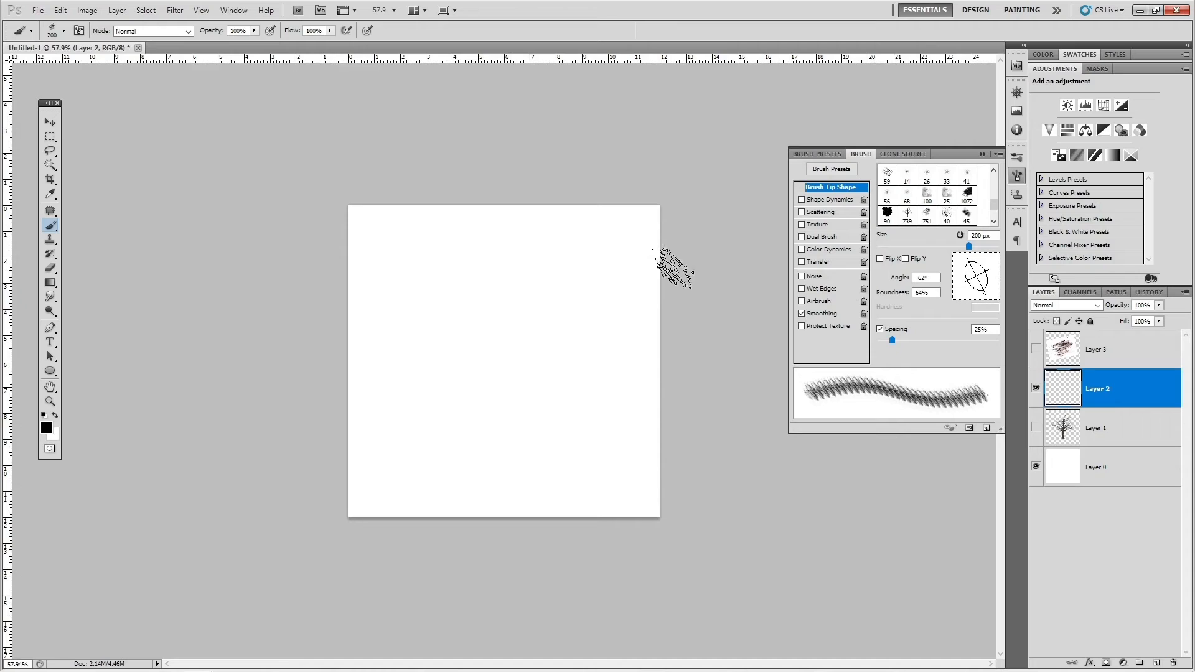
{"action": "mouse_move", "coordinate": [441, 277]}
{"action": "left_mouse_down"}
{"action": "mouse_move", "coordinate": [450, 327]}
{"action": "mouse_move", "coordinate": [559, 373]}
{"action": "left_mouse_up"}
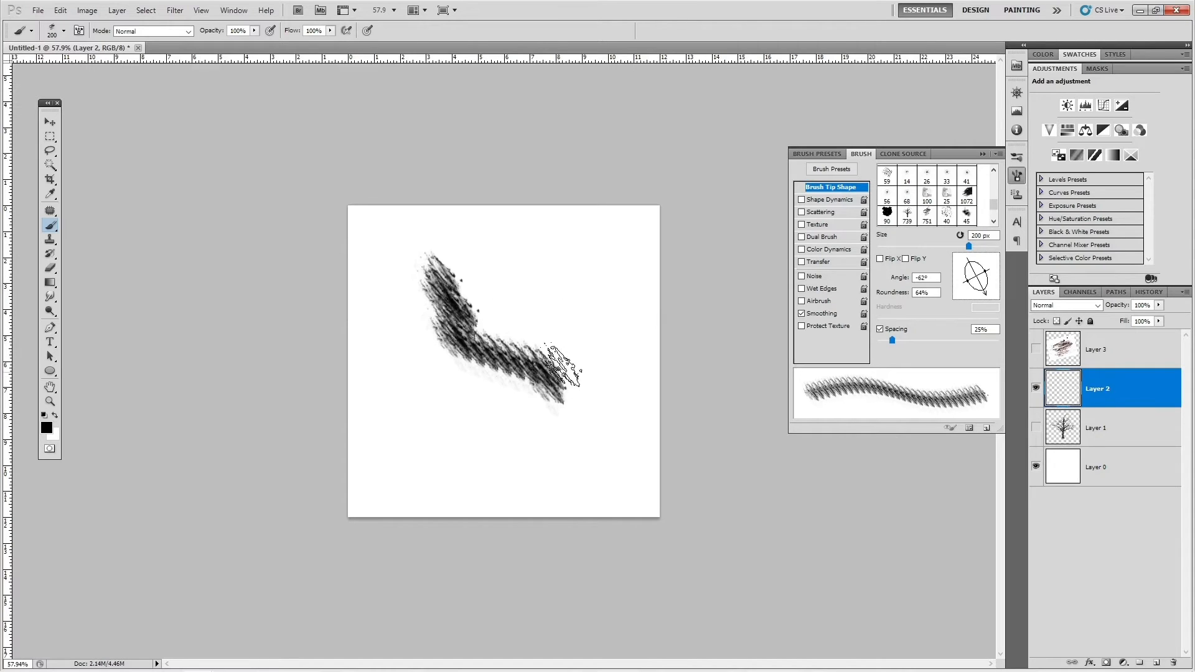
{"action": "key", "text": "ctrl+z"}
Lower the brush spacing, trying 7% and settling on 1%, and paint a thick winding stroke in the middle of the canvas
{"action": "left_click_drag", "start_coordinate": [892, 340], "coordinate": [881, 341]}
{"action": "mouse_move", "coordinate": [448, 252]}
{"action": "left_mouse_down"}
{"action": "mouse_move", "coordinate": [428, 286]}
{"action": "mouse_move", "coordinate": [523, 317]}
{"action": "left_mouse_up"}
{"action": "key", "text": "ctrl+z"}
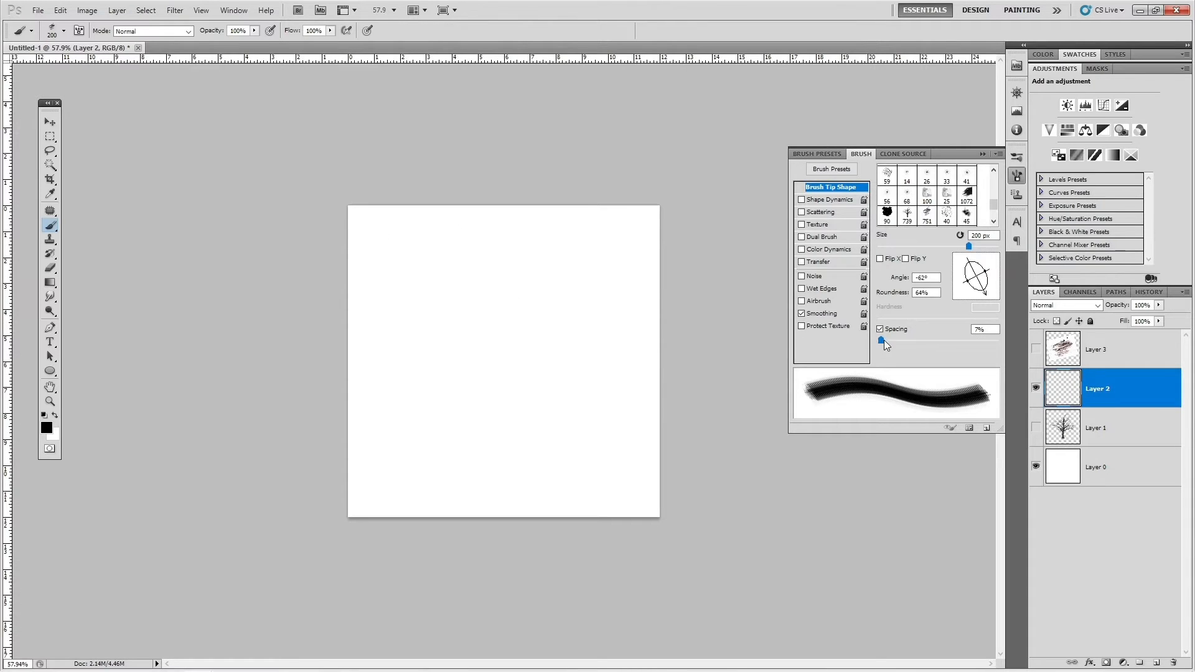
{"action": "left_click_drag", "start_coordinate": [884, 340], "coordinate": [840, 343]}
{"action": "mouse_move", "coordinate": [490, 288]}
{"action": "left_mouse_down"}
{"action": "mouse_move", "coordinate": [480, 332]}
{"action": "mouse_move", "coordinate": [448, 360]}
{"action": "mouse_move", "coordinate": [541, 357]}
{"action": "mouse_move", "coordinate": [582, 308]}
{"action": "left_mouse_up"}
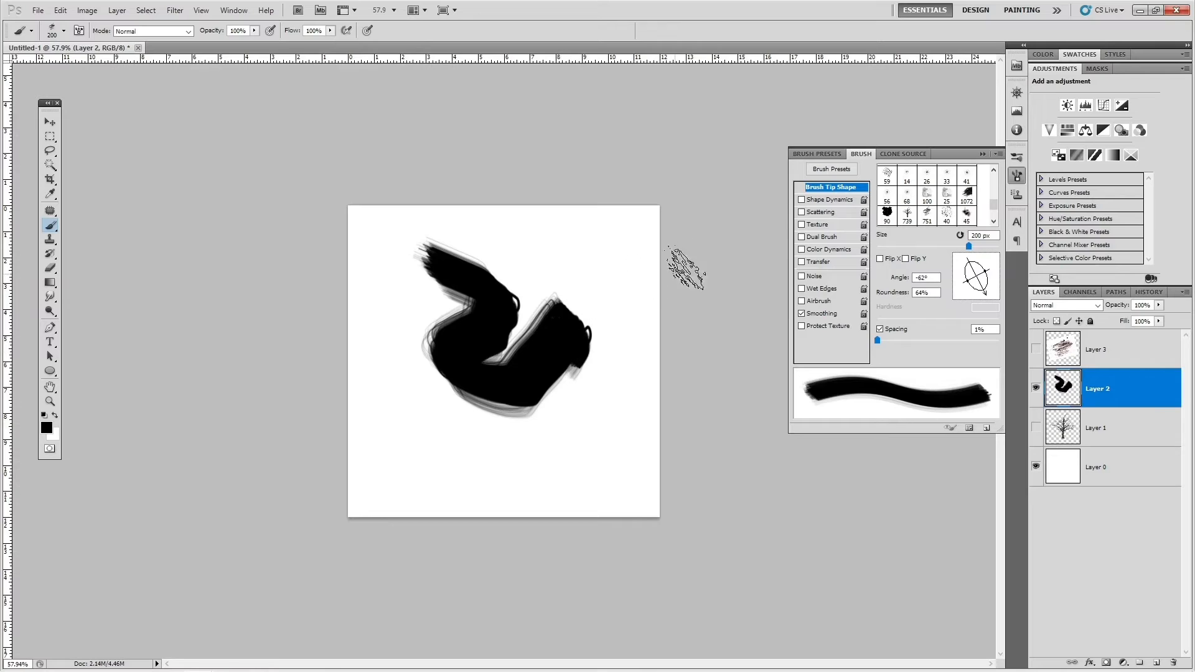
Turn on Shape Dynamics and Texture for the brush, painting a test stroke with each
{"action": "left_click", "coordinate": [802, 200]}
{"action": "mouse_move", "coordinate": [566, 227]}
{"action": "left_mouse_down"}
{"action": "mouse_move", "coordinate": [402, 256]}
{"action": "mouse_move", "coordinate": [434, 289]}
{"action": "mouse_move", "coordinate": [573, 299]}
{"action": "mouse_move", "coordinate": [517, 326]}
{"action": "mouse_move", "coordinate": [615, 314]}
{"action": "mouse_move", "coordinate": [605, 339]}
{"action": "mouse_move", "coordinate": [570, 354]}
{"action": "mouse_move", "coordinate": [554, 435]}
{"action": "mouse_move", "coordinate": [514, 445]}
{"action": "left_mouse_up"}
{"action": "left_click", "coordinate": [802, 225]}
{"action": "mouse_move", "coordinate": [393, 364]}
{"action": "left_mouse_down"}
{"action": "mouse_move", "coordinate": [409, 414]}
{"action": "mouse_move", "coordinate": [486, 445]}
{"action": "left_mouse_up"}
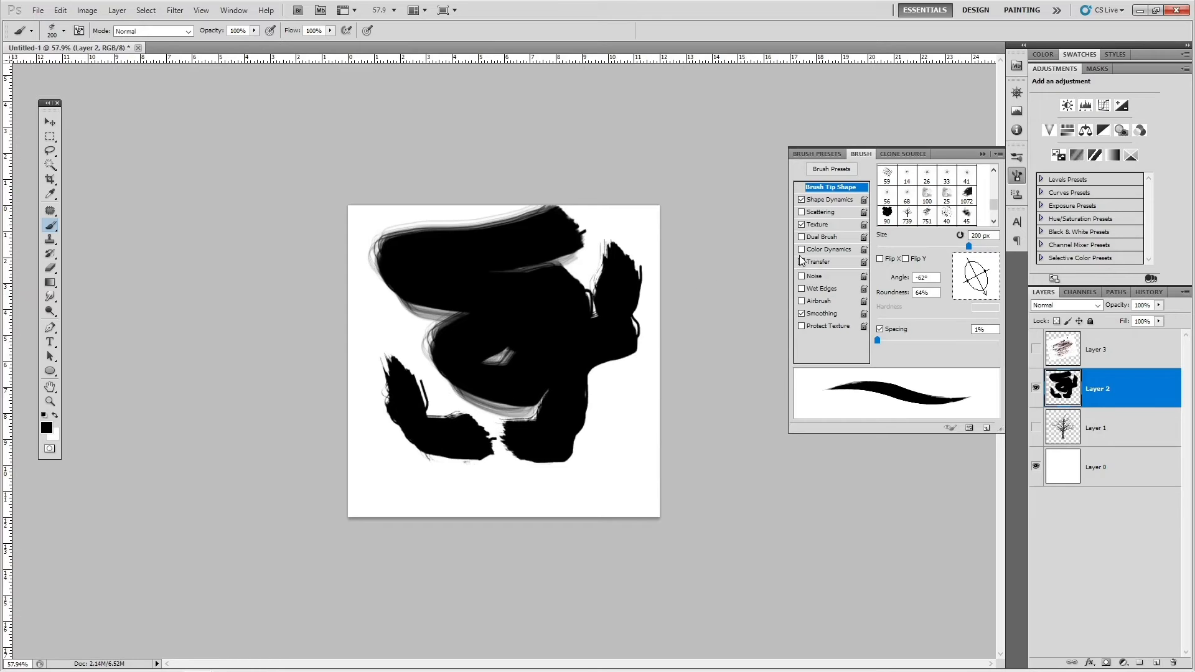
Turn on Wet Edges and paint several overlapping translucent strokes around and over the black strokes
{"action": "left_click", "coordinate": [802, 289]}
{"action": "left_click_drag", "start_coordinate": [641, 373], "coordinate": [548, 428]}
{"action": "left_click_drag", "start_coordinate": [644, 380], "coordinate": [569, 445]}
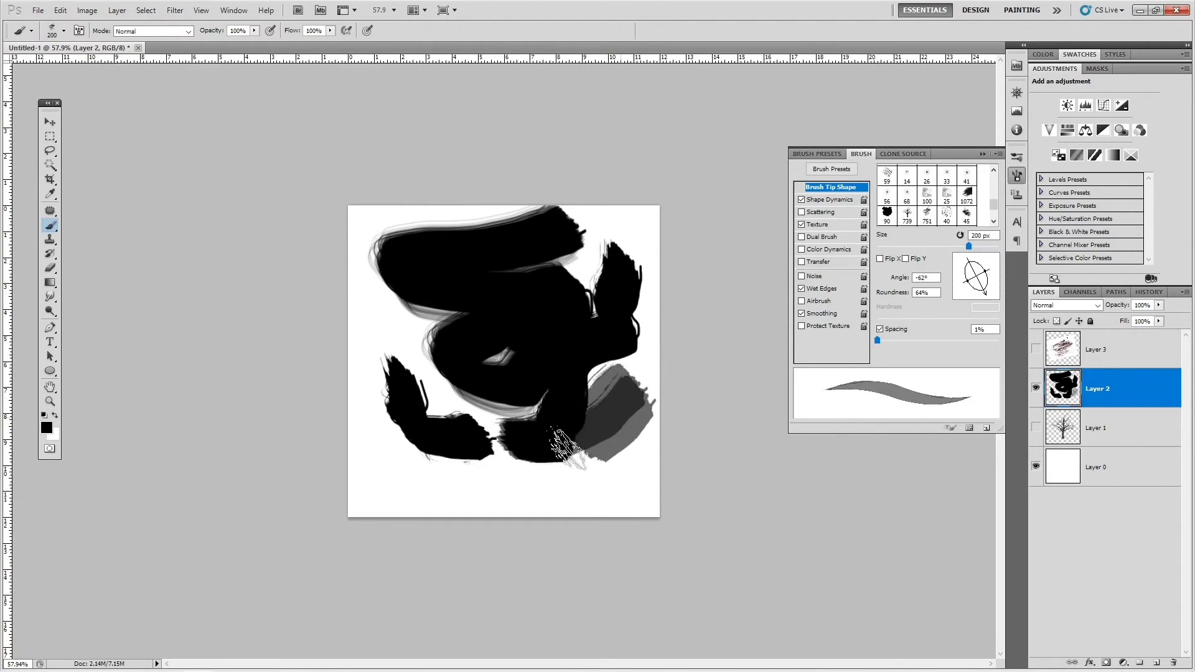
{"action": "mouse_move", "coordinate": [641, 415]}
{"action": "left_mouse_down"}
{"action": "mouse_move", "coordinate": [603, 447]}
{"action": "mouse_move", "coordinate": [536, 469]}
{"action": "mouse_move", "coordinate": [563, 470]}
{"action": "mouse_move", "coordinate": [435, 398]}
{"action": "left_mouse_up"}
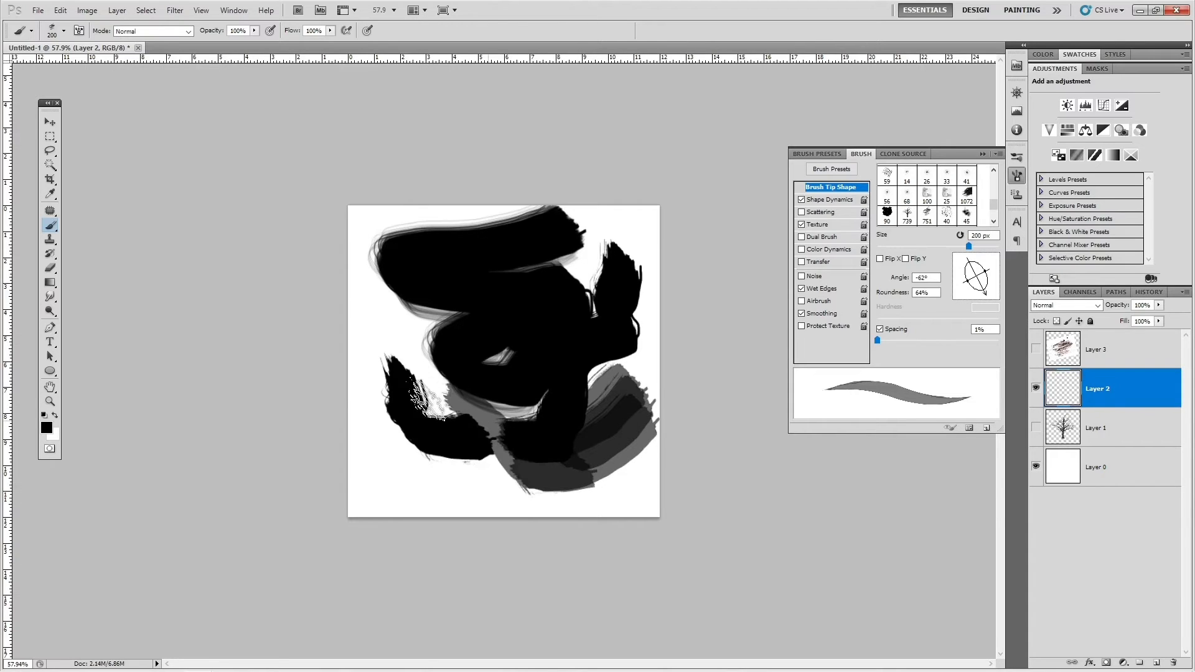
{"action": "mouse_move", "coordinate": [385, 445]}
{"action": "left_mouse_down"}
{"action": "mouse_move", "coordinate": [455, 448]}
{"action": "mouse_move", "coordinate": [541, 480]}
{"action": "left_mouse_up"}
{"action": "mouse_move", "coordinate": [402, 314]}
{"action": "left_mouse_down"}
{"action": "mouse_move", "coordinate": [423, 350]}
{"action": "mouse_move", "coordinate": [450, 379]}
{"action": "left_mouse_up"}
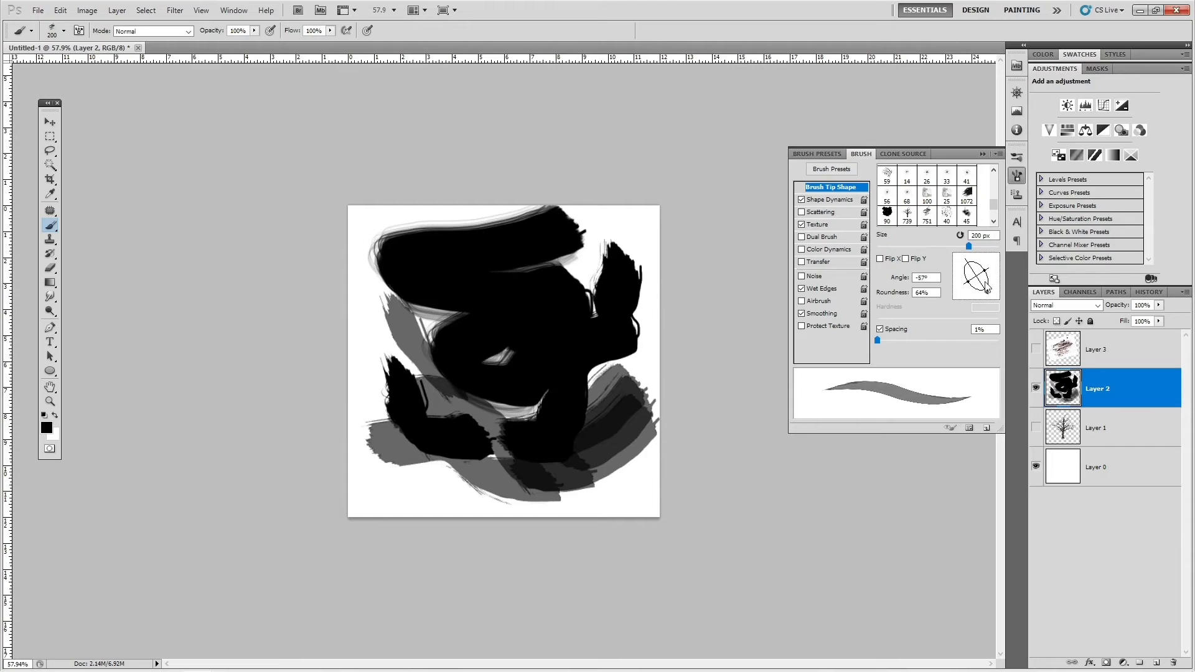
{"action": "mouse_move", "coordinate": [667, 235]}
{"action": "left_mouse_down"}
{"action": "mouse_move", "coordinate": [505, 275]}
{"action": "mouse_move", "coordinate": [401, 217]}
{"action": "mouse_move", "coordinate": [425, 302]}
{"action": "mouse_move", "coordinate": [377, 344]}
{"action": "mouse_move", "coordinate": [396, 225]}
{"action": "mouse_move", "coordinate": [389, 306]}
{"action": "mouse_move", "coordinate": [412, 280]}
{"action": "mouse_move", "coordinate": [475, 330]}
{"action": "left_mouse_up"}
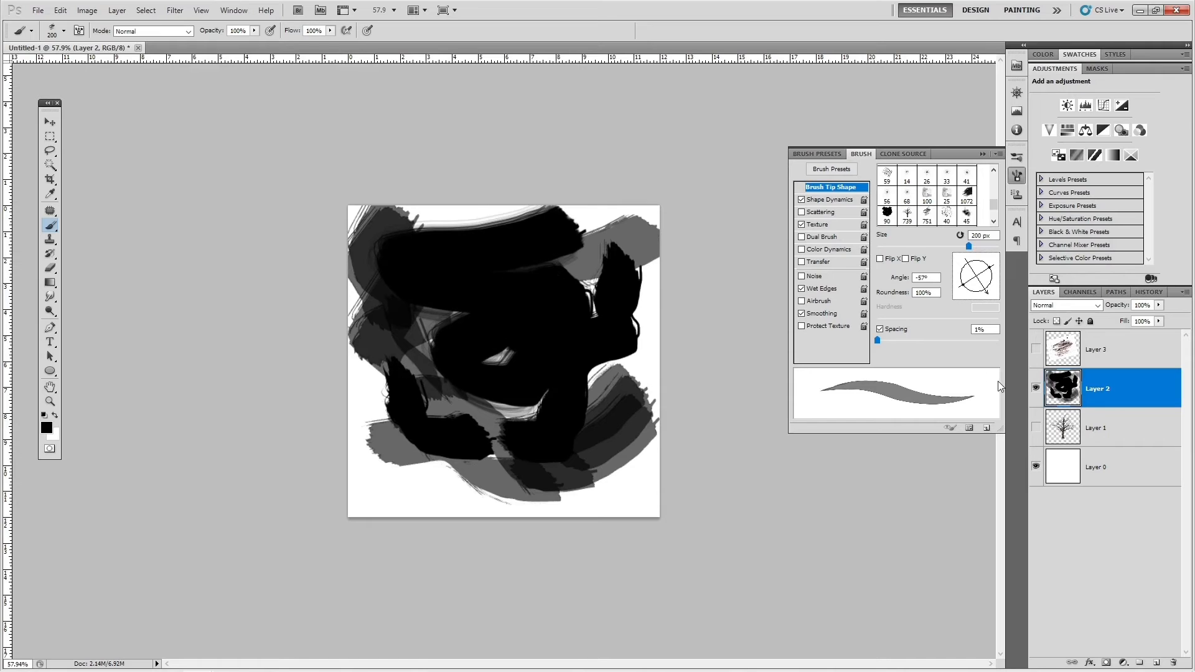
Paint more translucent black strokes over the middle of the canvas and down its right edge
{"action": "left_click_drag", "start_coordinate": [517, 392], "coordinate": [576, 369]}
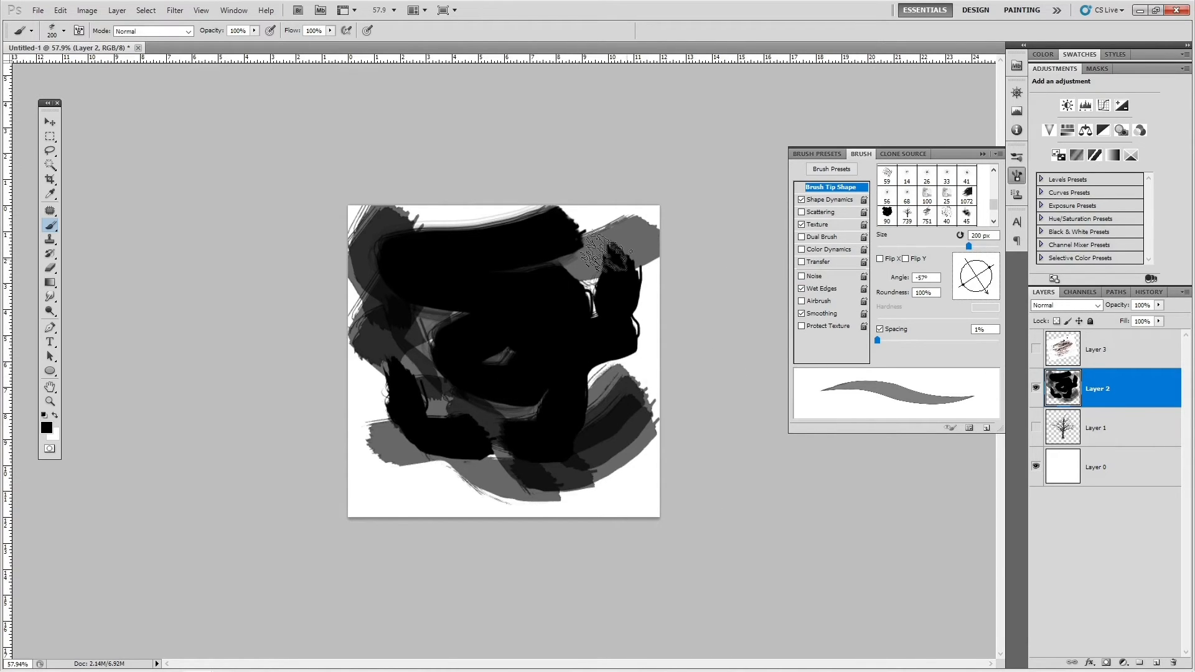
{"action": "mouse_move", "coordinate": [628, 293]}
{"action": "left_mouse_down"}
{"action": "mouse_move", "coordinate": [632, 358]}
{"action": "mouse_move", "coordinate": [612, 400]}
{"action": "left_mouse_up"}
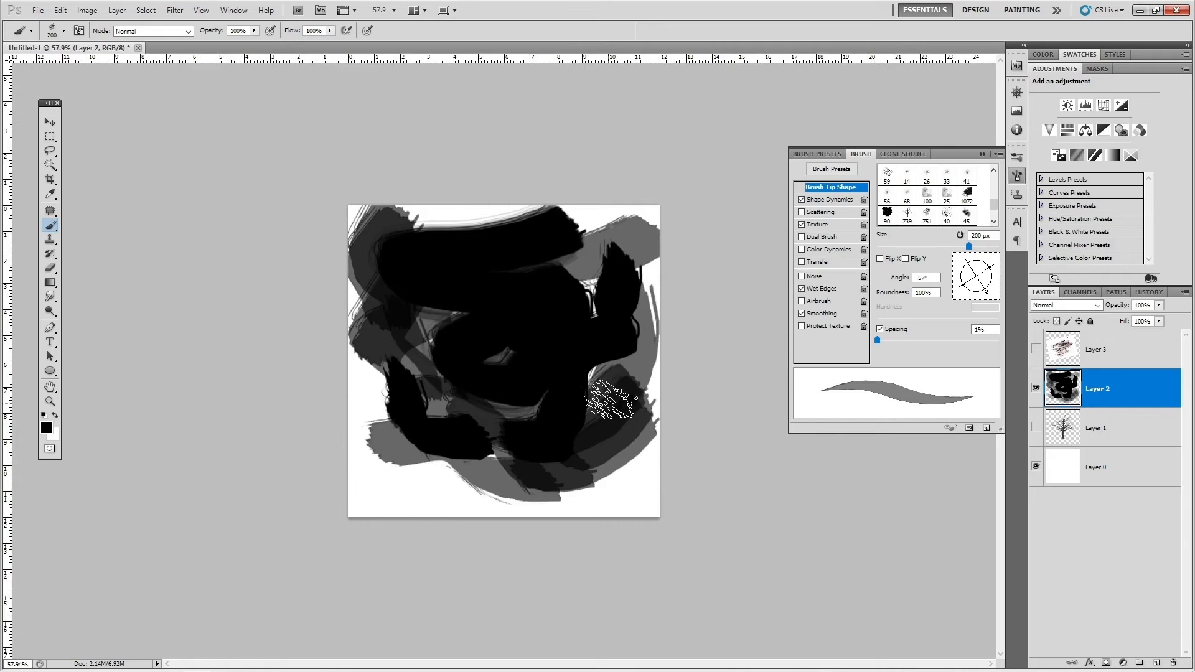
Save the current brush with its size as a new preset named "Texture Added Effects" and check for it among the brush presets
{"action": "left_click", "coordinate": [999, 154]}
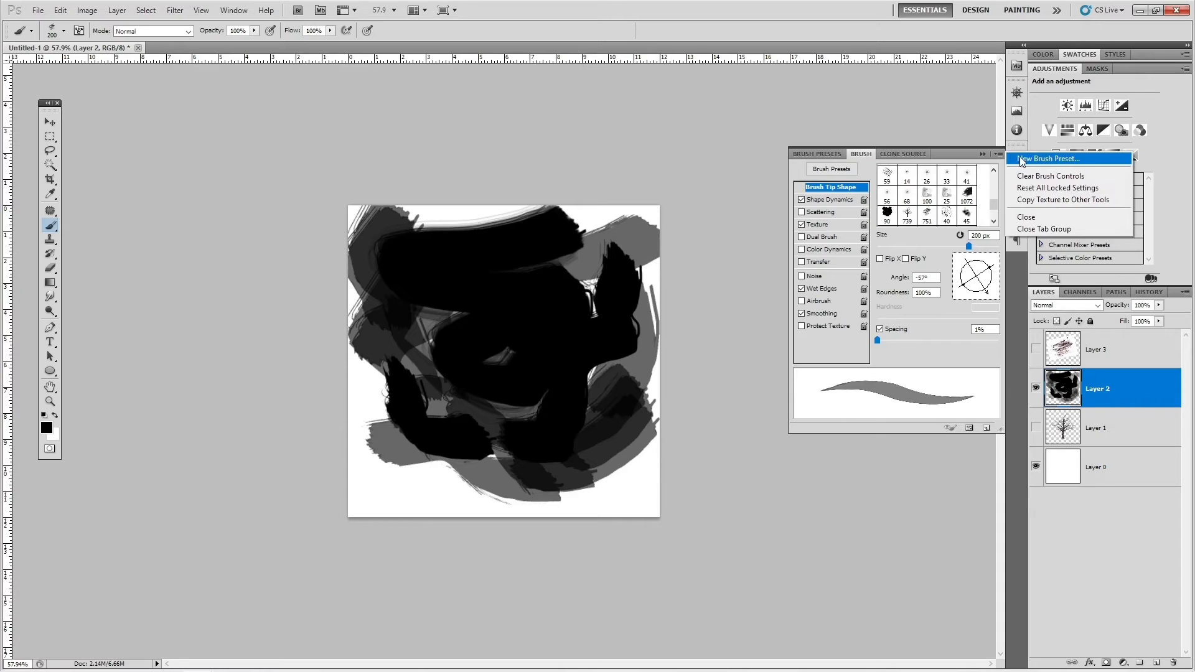
{"action": "left_click", "coordinate": [1023, 160]}
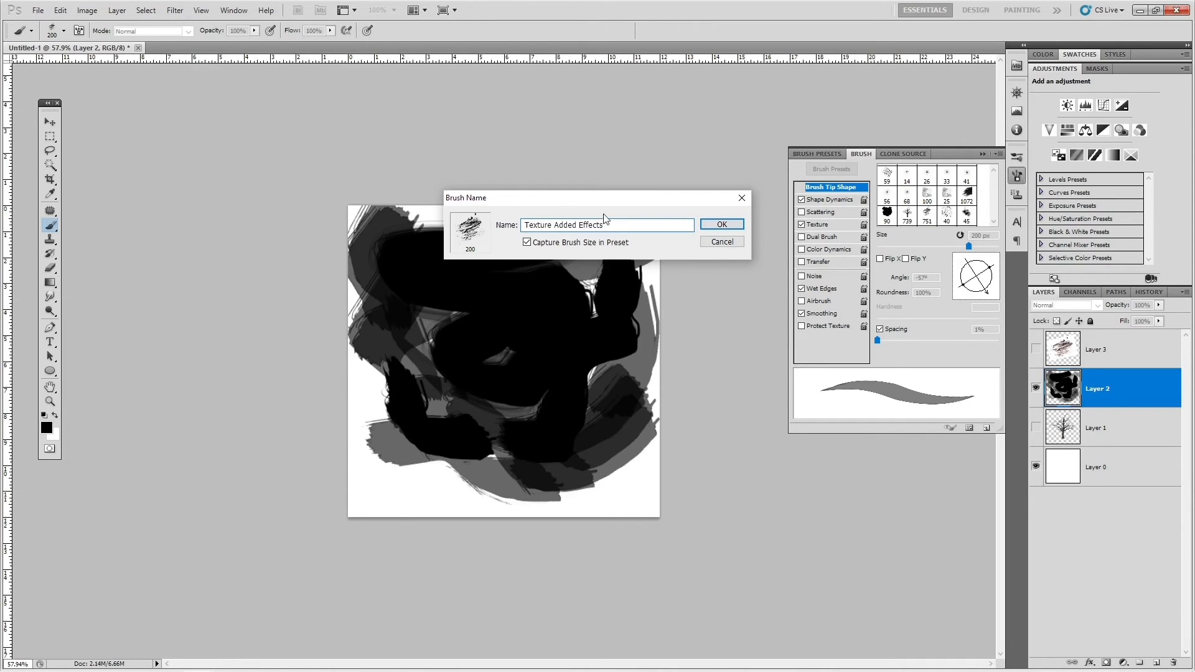
{"action": "left_click", "coordinate": [722, 225]}
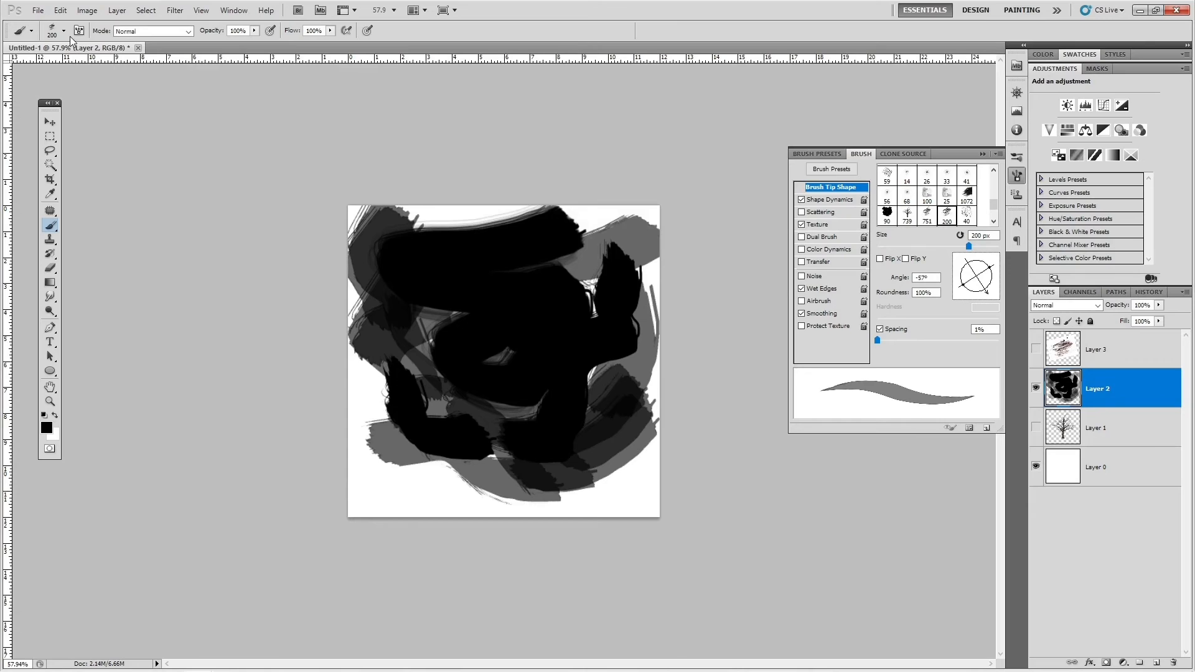
{"action": "left_click", "coordinate": [63, 31]}
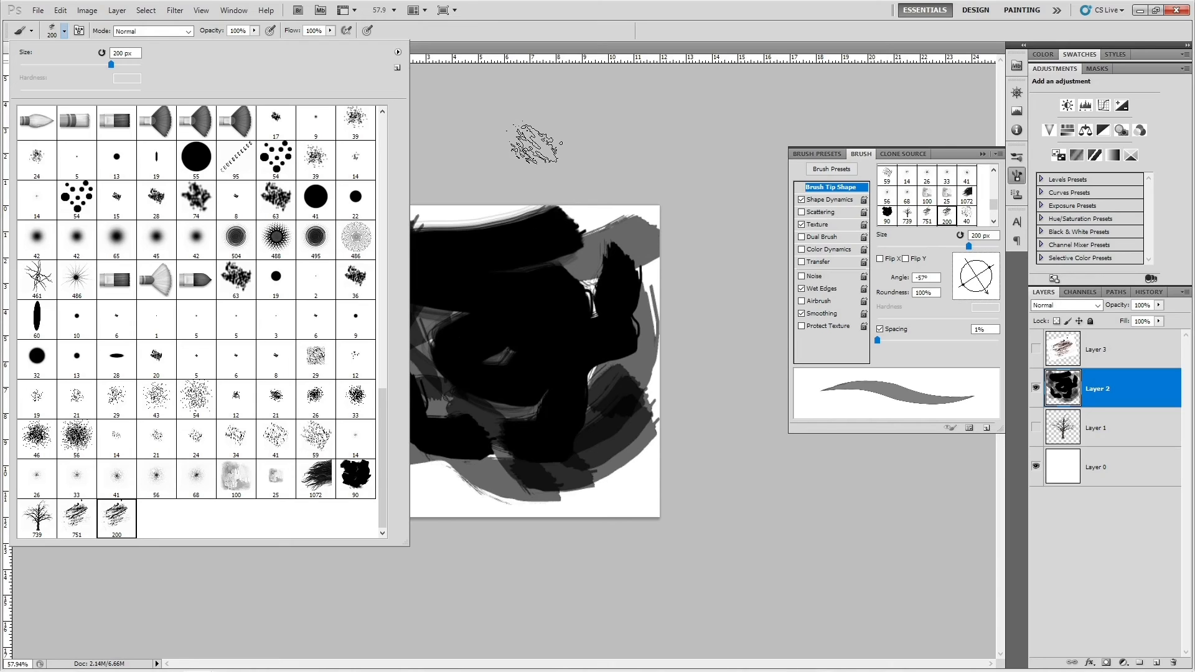
{"action": "left_click", "coordinate": [539, 140]}
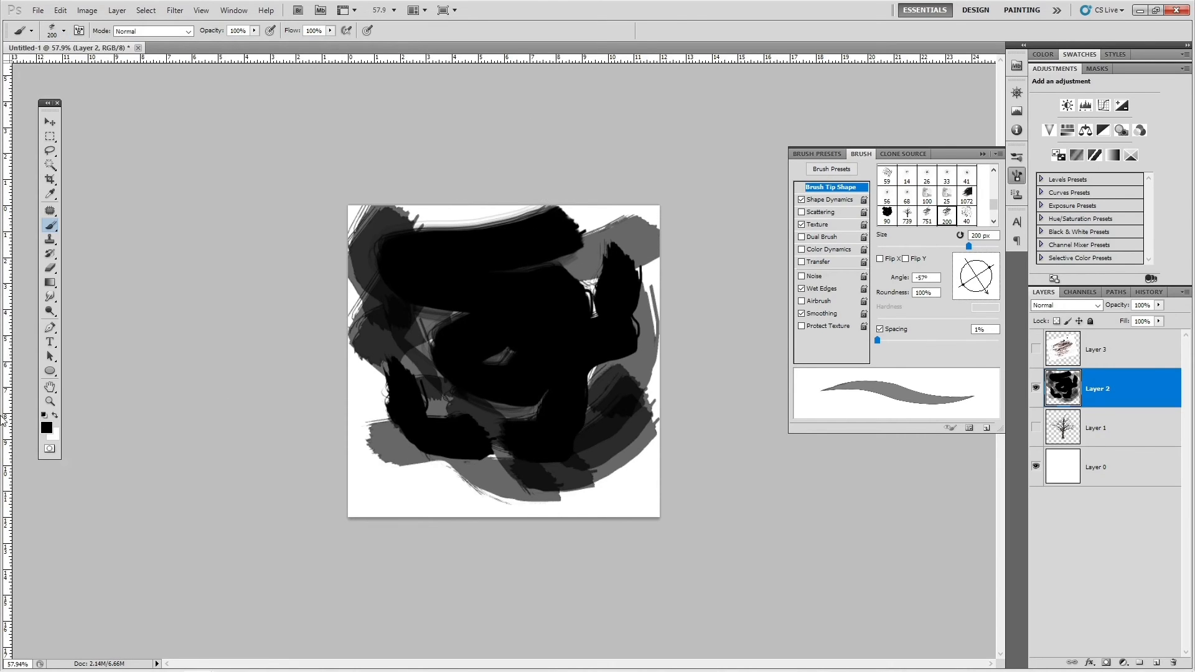
Set the foreground color to a bright red and paint broad overlapping strokes over the black ones and across the lower canvas
{"action": "left_click", "coordinate": [47, 432]}
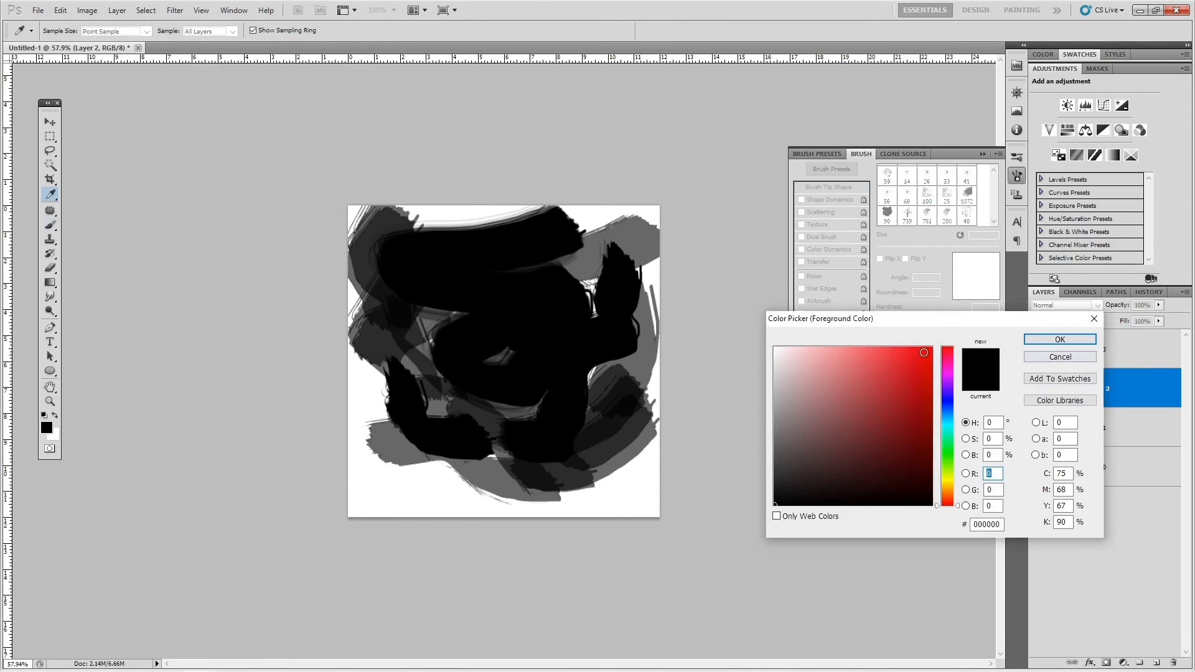
{"action": "left_click", "coordinate": [912, 375]}
{"action": "left_click", "coordinate": [1060, 339]}
{"action": "key", "text": "b"}
{"action": "left_click_drag", "start_coordinate": [507, 243], "coordinate": [448, 265]}
{"action": "mouse_move", "coordinate": [412, 300]}
{"action": "left_mouse_down"}
{"action": "mouse_move", "coordinate": [429, 320]}
{"action": "mouse_move", "coordinate": [485, 331]}
{"action": "mouse_move", "coordinate": [505, 396]}
{"action": "mouse_move", "coordinate": [541, 360]}
{"action": "mouse_move", "coordinate": [522, 286]}
{"action": "mouse_move", "coordinate": [433, 325]}
{"action": "mouse_move", "coordinate": [454, 362]}
{"action": "mouse_move", "coordinate": [548, 416]}
{"action": "mouse_move", "coordinate": [543, 443]}
{"action": "mouse_move", "coordinate": [469, 301]}
{"action": "mouse_move", "coordinate": [439, 333]}
{"action": "mouse_move", "coordinate": [520, 379]}
{"action": "mouse_move", "coordinate": [555, 434]}
{"action": "mouse_move", "coordinate": [512, 396]}
{"action": "mouse_move", "coordinate": [460, 313]}
{"action": "mouse_move", "coordinate": [439, 335]}
{"action": "mouse_move", "coordinate": [439, 382]}
{"action": "mouse_move", "coordinate": [559, 461]}
{"action": "mouse_move", "coordinate": [518, 429]}
{"action": "mouse_move", "coordinate": [442, 303]}
{"action": "mouse_move", "coordinate": [446, 267]}
{"action": "mouse_move", "coordinate": [421, 283]}
{"action": "mouse_move", "coordinate": [459, 426]}
{"action": "mouse_move", "coordinate": [492, 418]}
{"action": "mouse_move", "coordinate": [559, 447]}
{"action": "mouse_move", "coordinate": [427, 405]}
{"action": "mouse_move", "coordinate": [391, 418]}
{"action": "mouse_move", "coordinate": [438, 405]}
{"action": "mouse_move", "coordinate": [525, 449]}
{"action": "mouse_move", "coordinate": [570, 309]}
{"action": "mouse_move", "coordinate": [572, 247]}
{"action": "mouse_move", "coordinate": [572, 296]}
{"action": "mouse_move", "coordinate": [554, 300]}
{"action": "mouse_move", "coordinate": [546, 326]}
{"action": "mouse_move", "coordinate": [582, 253]}
{"action": "mouse_move", "coordinate": [571, 285]}
{"action": "mouse_move", "coordinate": [587, 296]}
{"action": "mouse_move", "coordinate": [571, 325]}
{"action": "mouse_move", "coordinate": [612, 300]}
{"action": "left_mouse_up"}
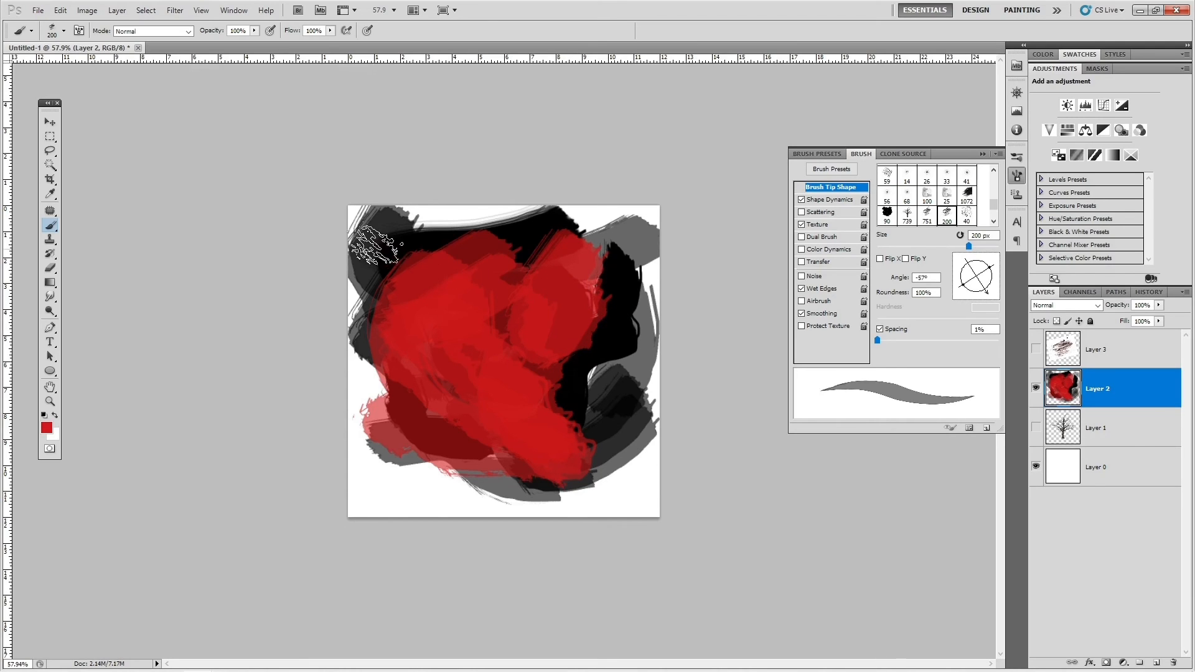
{"action": "mouse_move", "coordinate": [548, 310]}
{"action": "left_mouse_down"}
{"action": "mouse_move", "coordinate": [616, 283]}
{"action": "mouse_move", "coordinate": [563, 400]}
{"action": "mouse_move", "coordinate": [577, 401]}
{"action": "mouse_move", "coordinate": [607, 322]}
{"action": "mouse_move", "coordinate": [591, 441]}
{"action": "mouse_move", "coordinate": [633, 292]}
{"action": "mouse_move", "coordinate": [592, 419]}
{"action": "left_mouse_up"}
{"action": "mouse_move", "coordinate": [508, 495]}
{"action": "left_mouse_down"}
{"action": "mouse_move", "coordinate": [451, 498]}
{"action": "mouse_move", "coordinate": [372, 395]}
{"action": "mouse_move", "coordinate": [351, 442]}
{"action": "mouse_move", "coordinate": [354, 363]}
{"action": "mouse_move", "coordinate": [371, 449]}
{"action": "mouse_move", "coordinate": [370, 403]}
{"action": "mouse_move", "coordinate": [412, 400]}
{"action": "mouse_move", "coordinate": [361, 442]}
{"action": "mouse_move", "coordinate": [378, 474]}
{"action": "mouse_move", "coordinate": [480, 510]}
{"action": "mouse_move", "coordinate": [421, 483]}
{"action": "mouse_move", "coordinate": [441, 449]}
{"action": "left_mouse_up"}
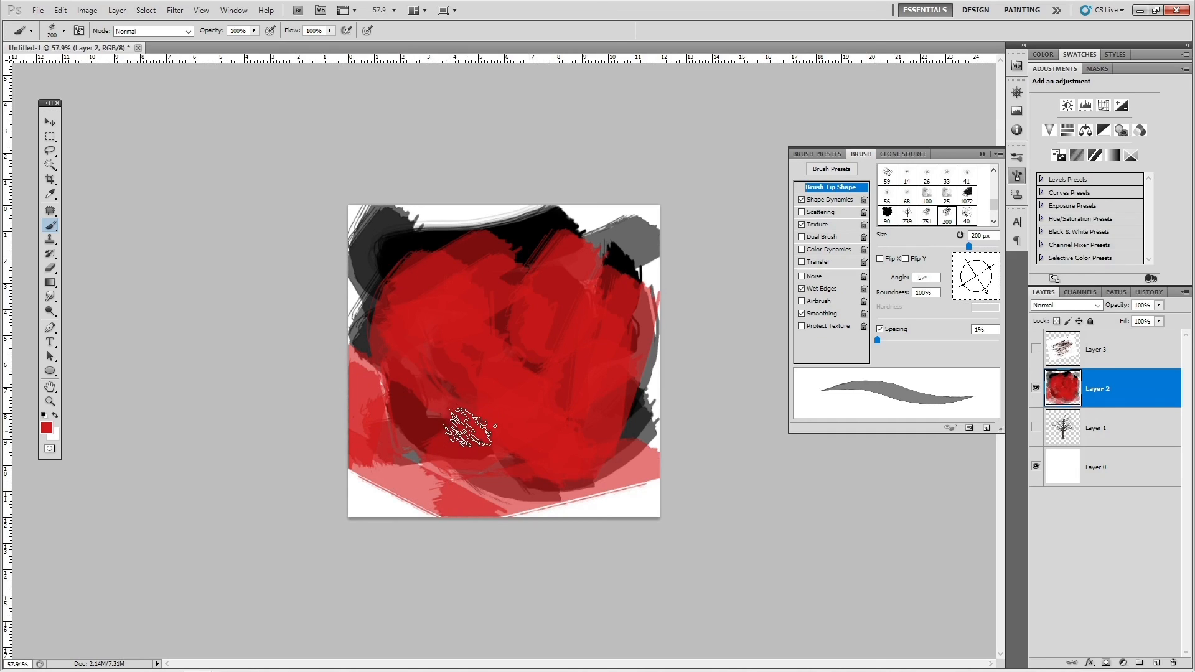